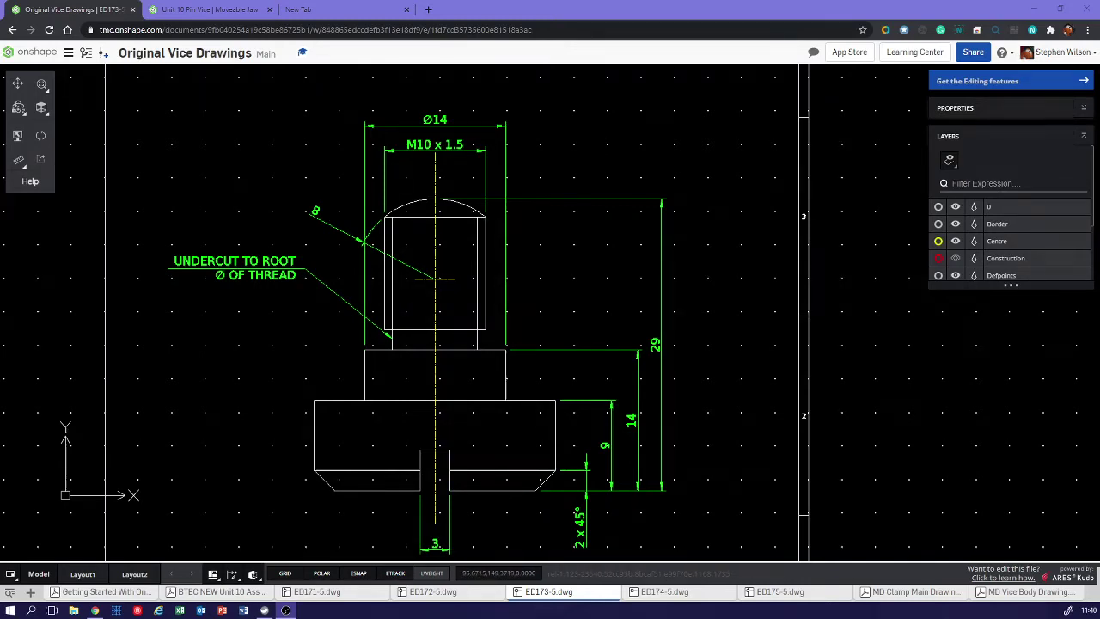
Examine the domed threaded end in drawing ED173-5, and open the untitled document containing the stepped round part.
scroll(425, 216, up, 4)
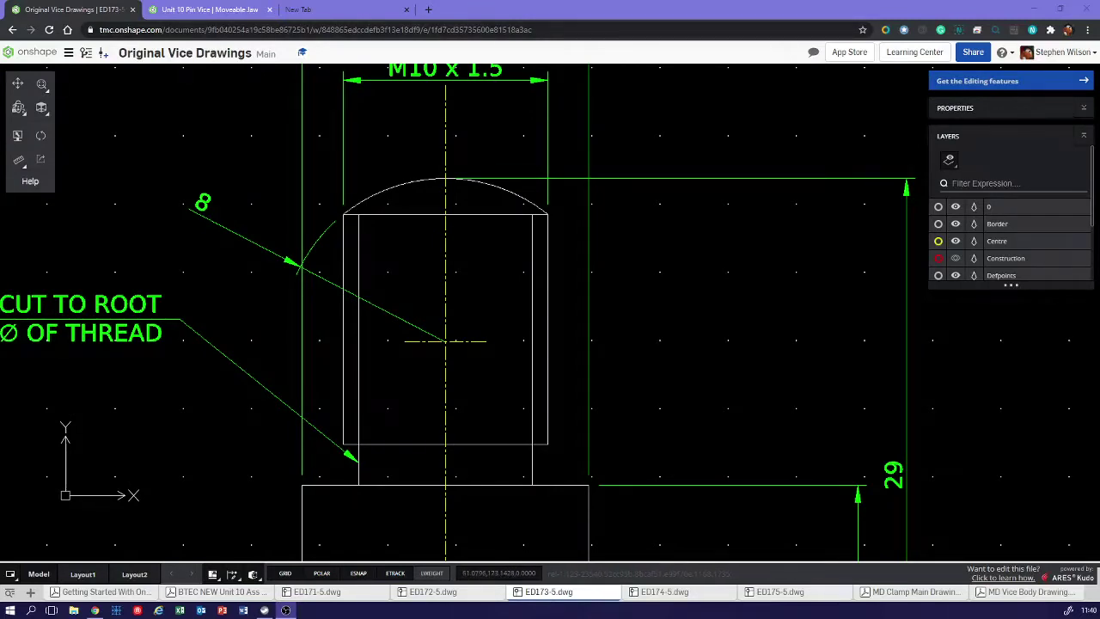
click(210, 10)
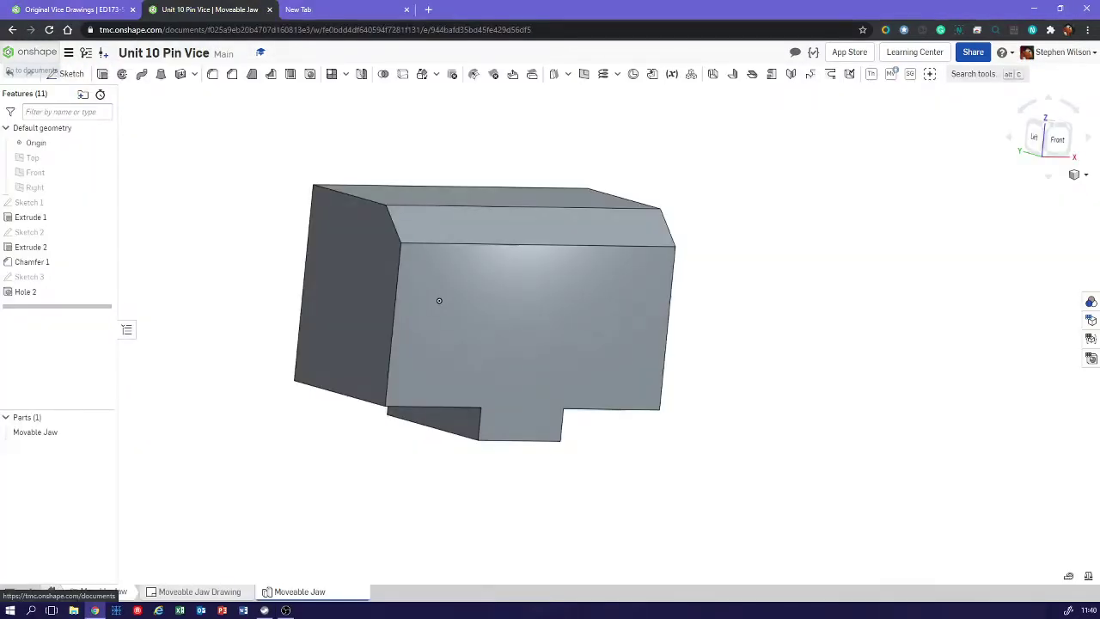
click(32, 52)
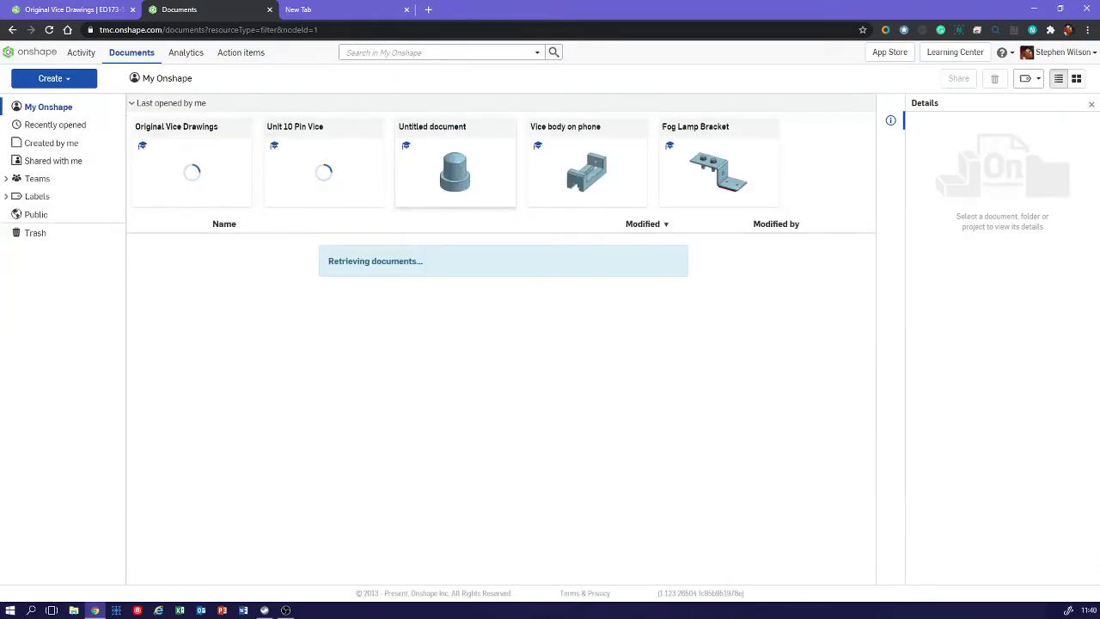
click(455, 168)
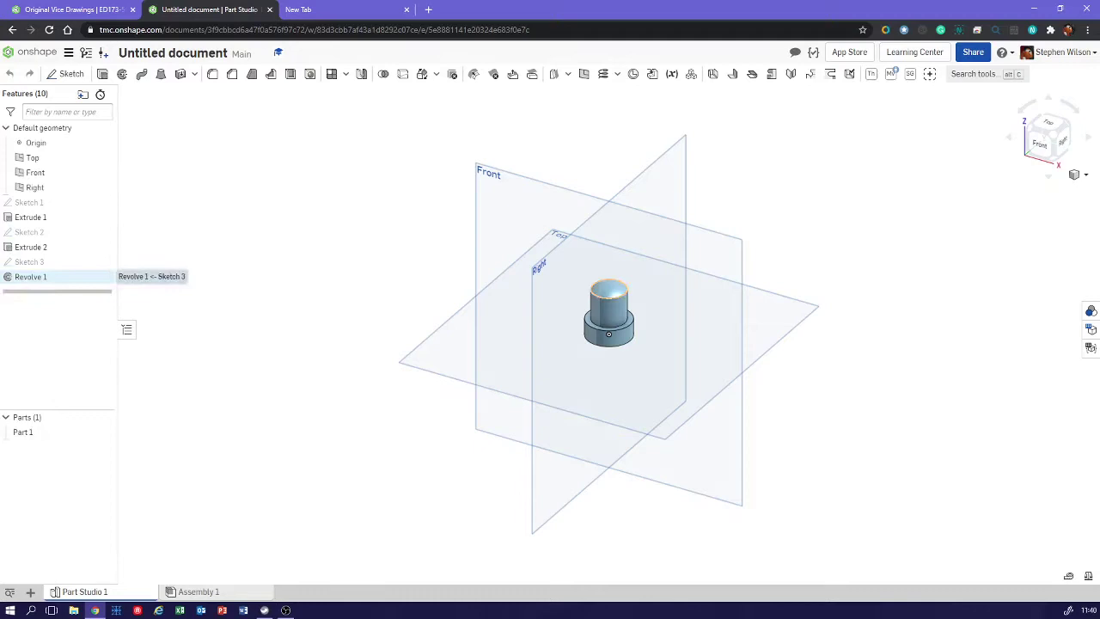
Delete Revolve 1 and its Sketch 3 from the part's feature list.
right_click(76, 276)
click(99, 401)
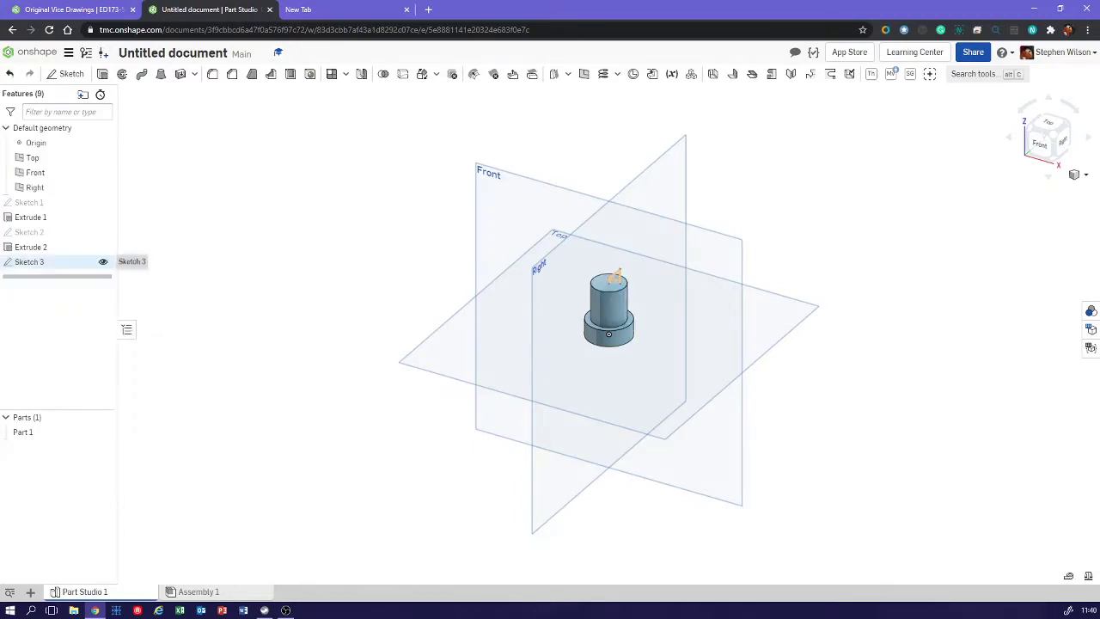
right_click(64, 261)
click(86, 461)
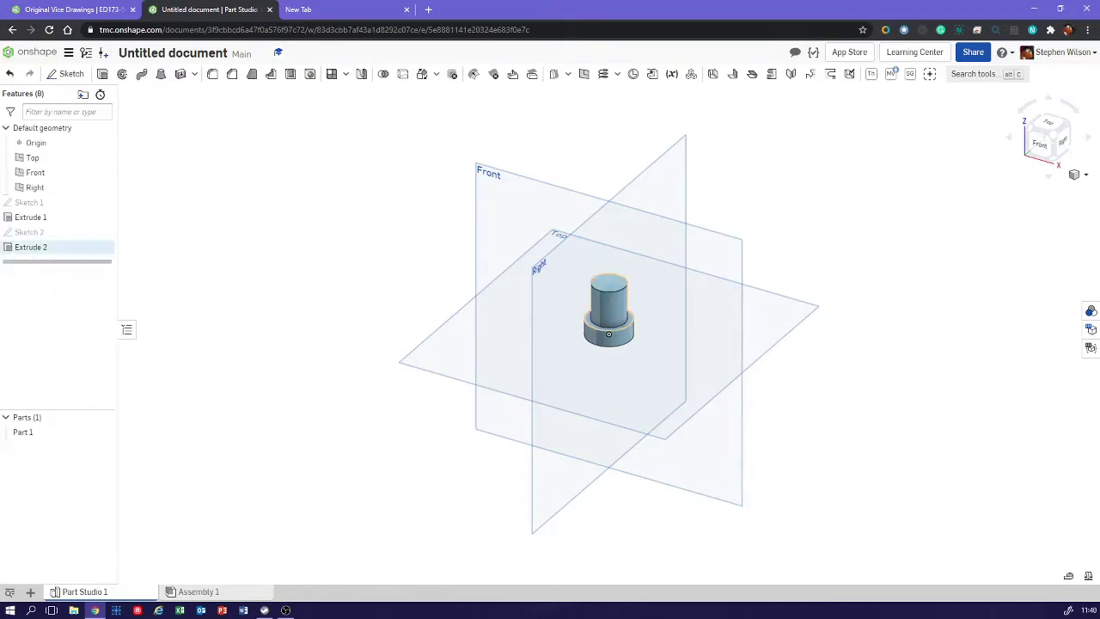
right_click(70, 247)
click(97, 360)
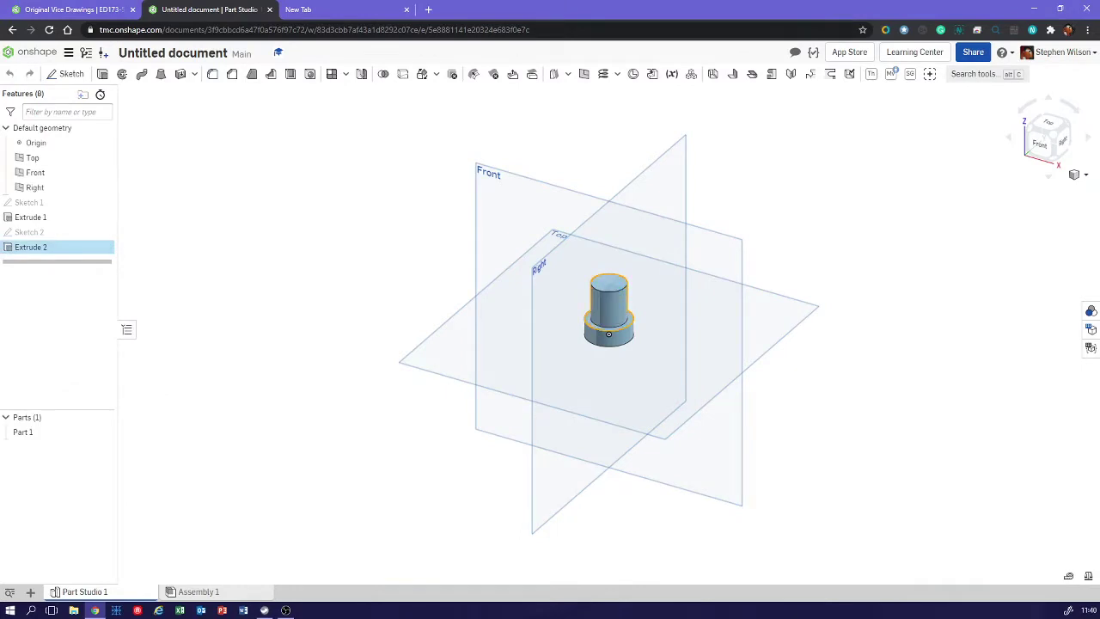
right_click(58, 249)
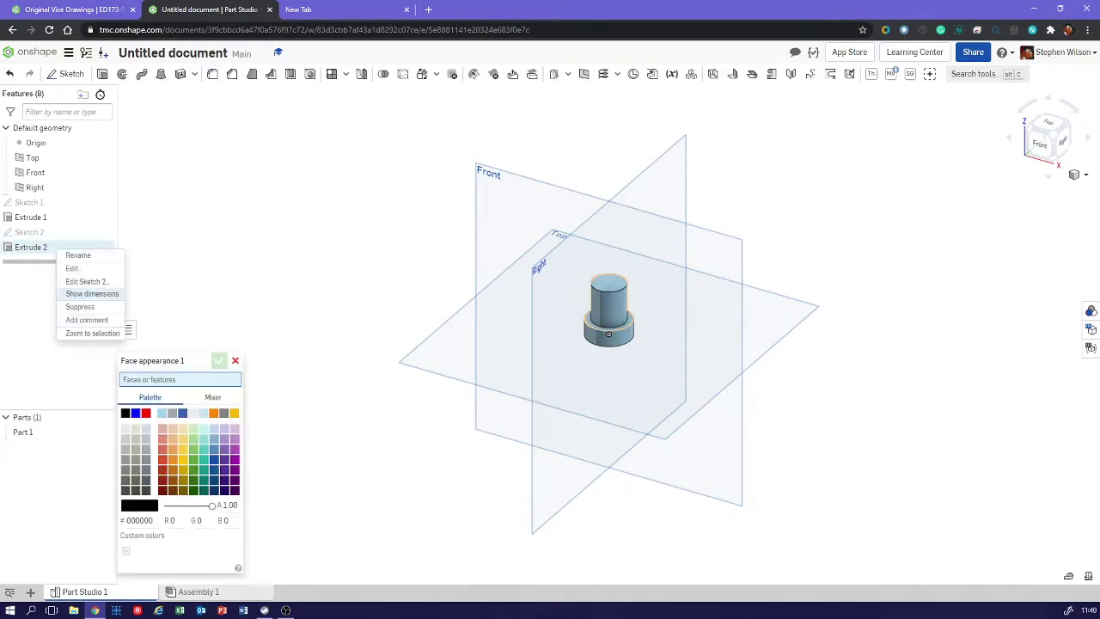
click(84, 365)
click(234, 360)
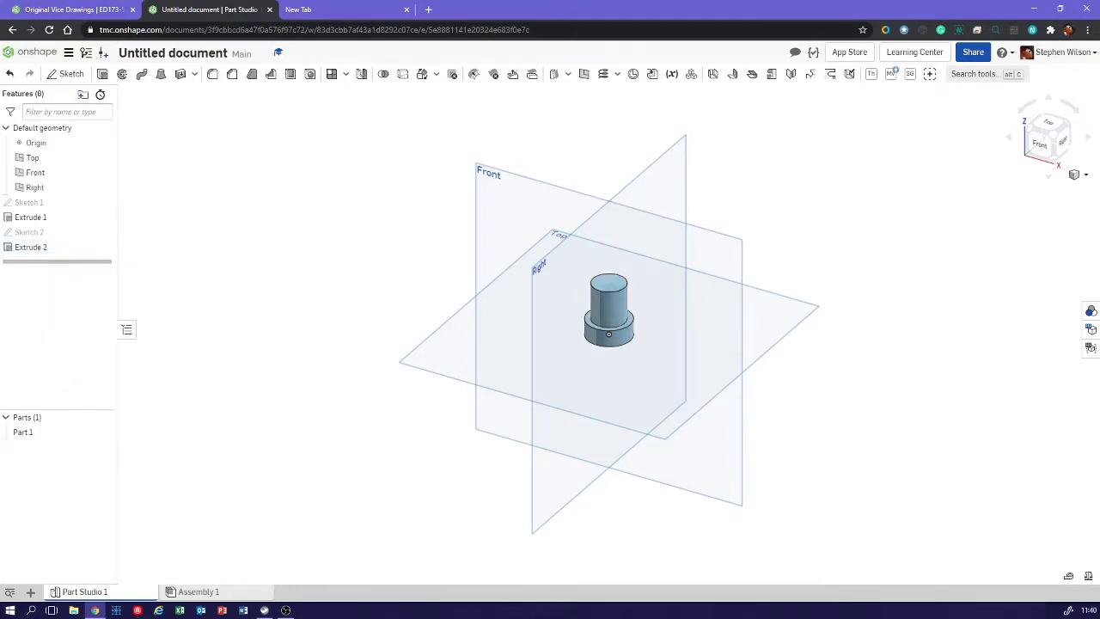
Delete Extrude 2 and Sketch 2, leaving only the plain cylinder of Extrude 1.
click(31, 247)
right_click(31, 247)
click(47, 370)
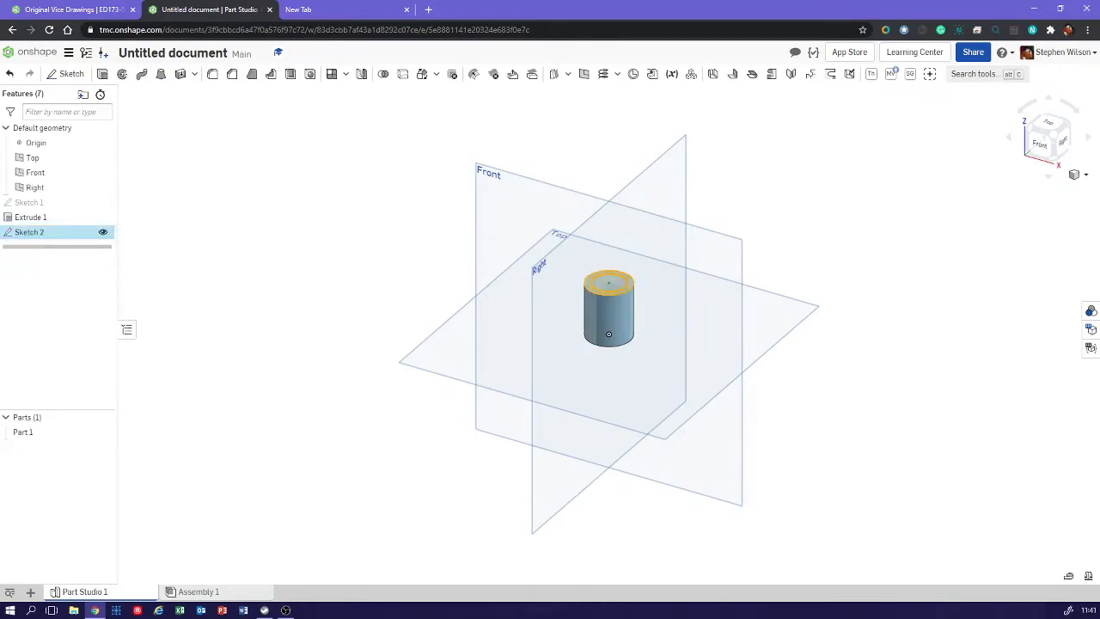
right_click(67, 231)
click(85, 440)
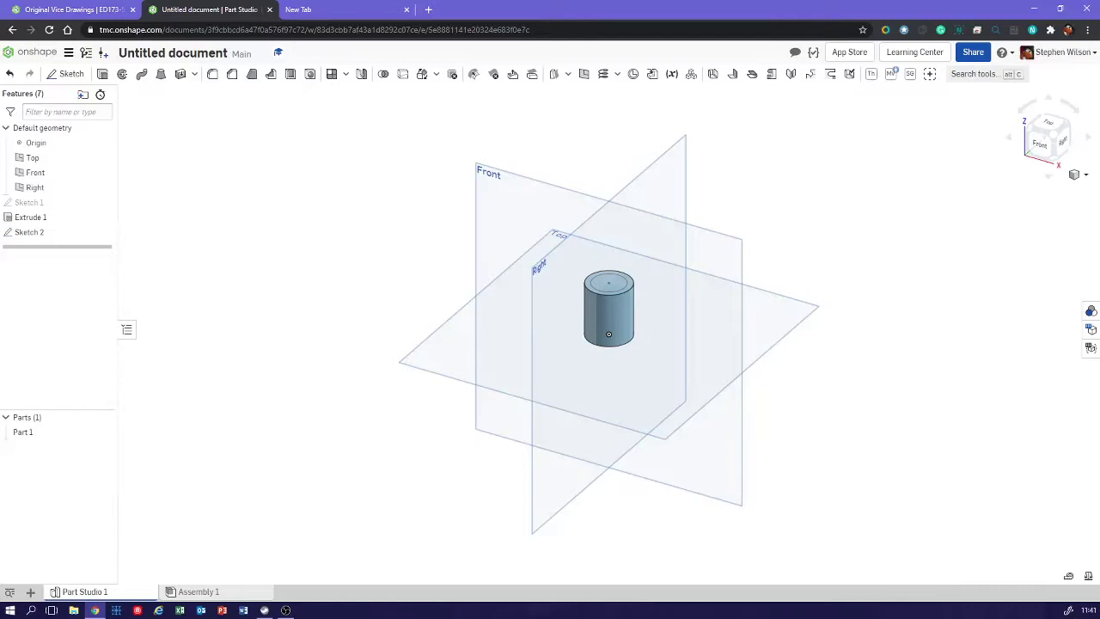
Sketch a circle about 15.4 mm in diameter on the cylinder's top face, centred on the origin.
right_drag(524, 361, 464, 380)
scroll(625, 360, up, 5)
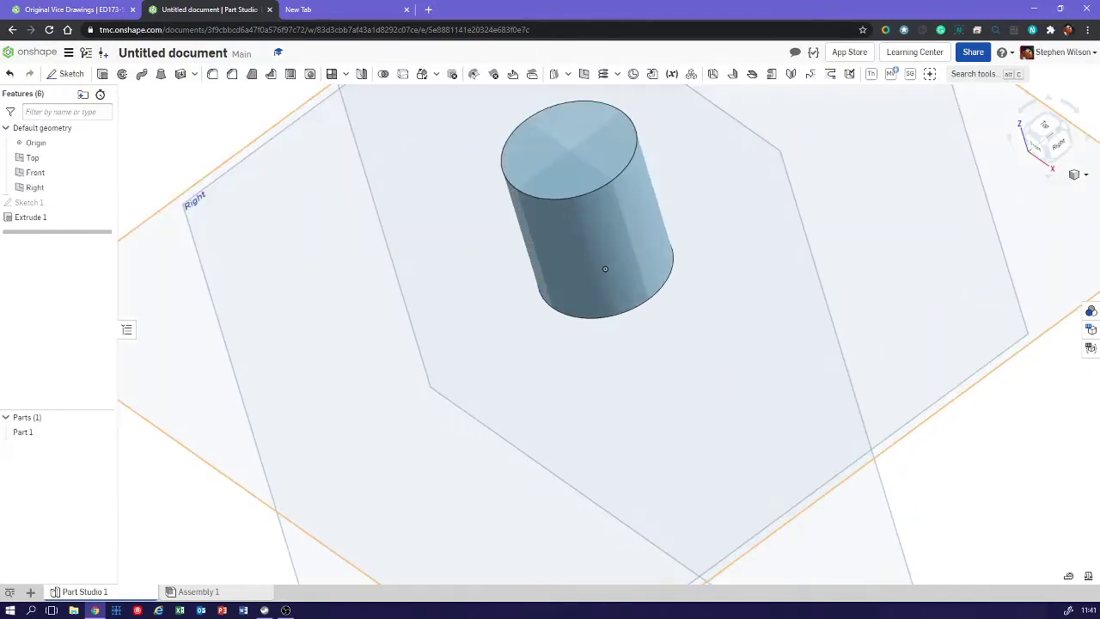
middle_drag(625, 360, 609, 478)
scroll(617, 414, down, 2)
right_drag(598, 397, 592, 410)
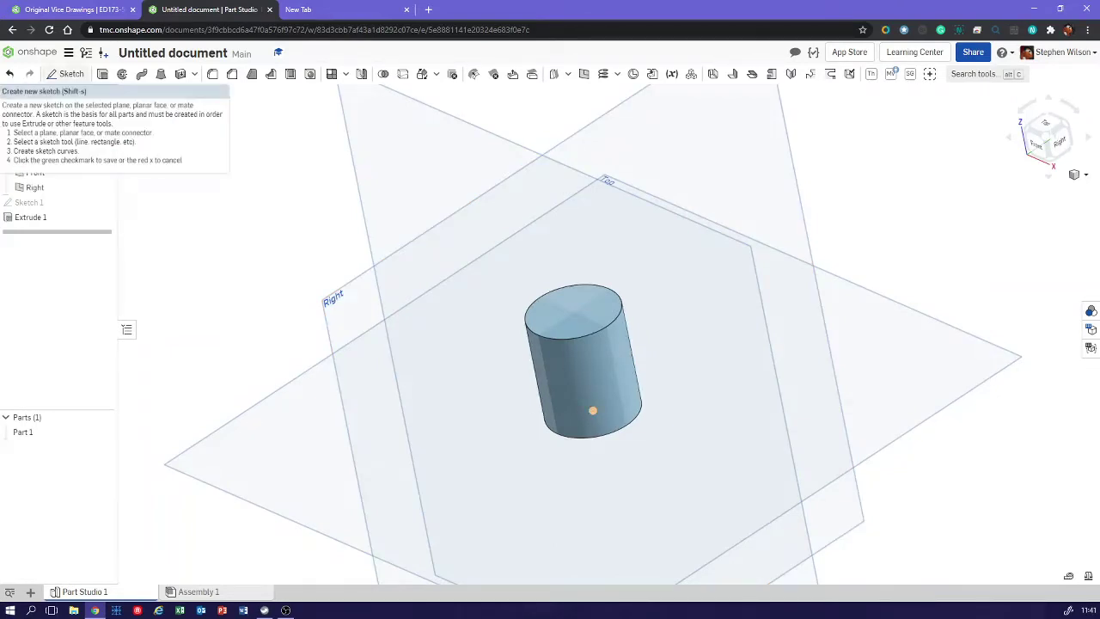
key(shift+s)
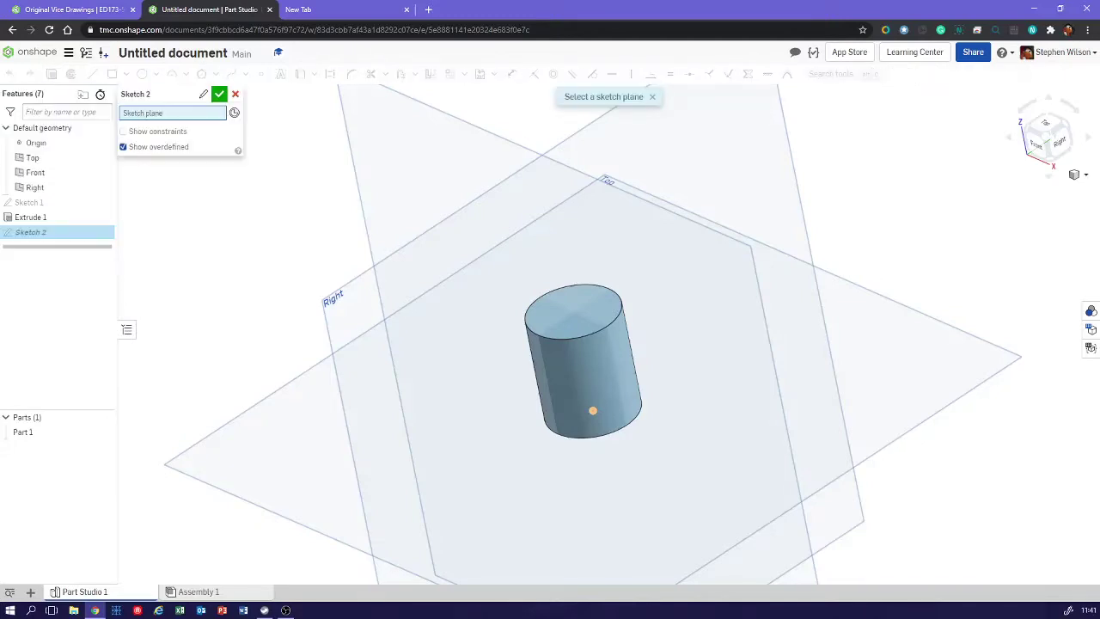
click(592, 410)
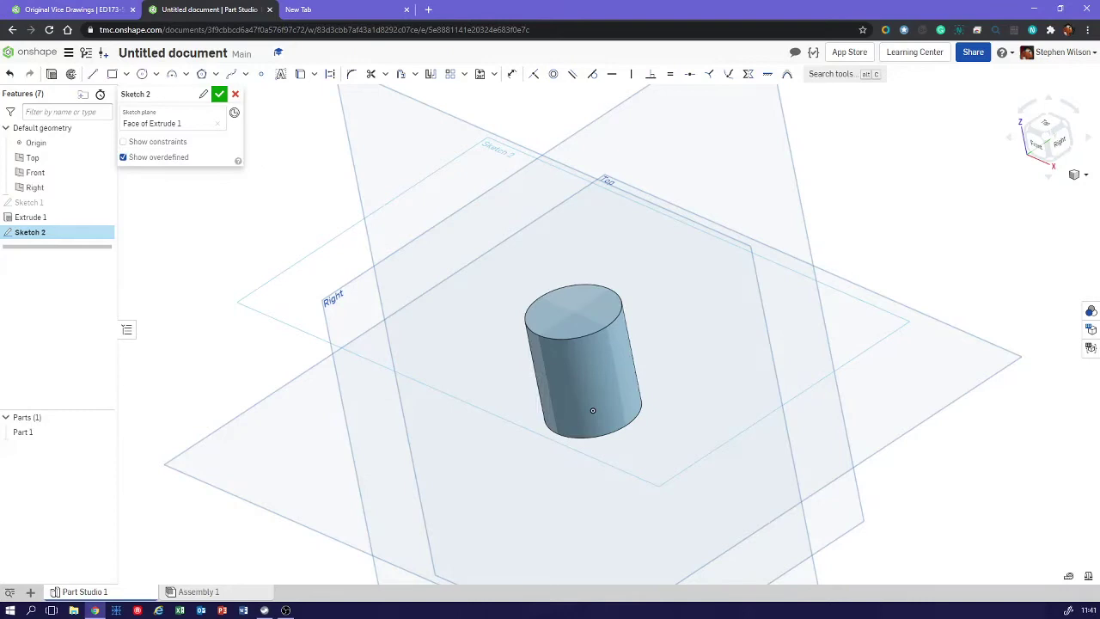
right_drag(687, 360, 660, 392)
key(n)
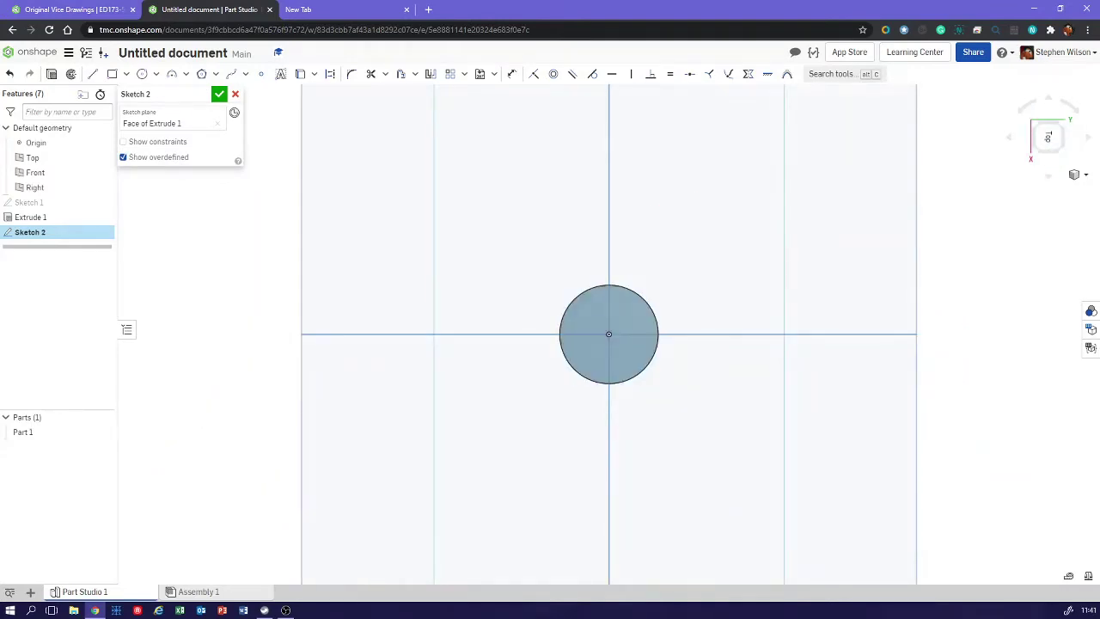
key(c)
click(608, 334)
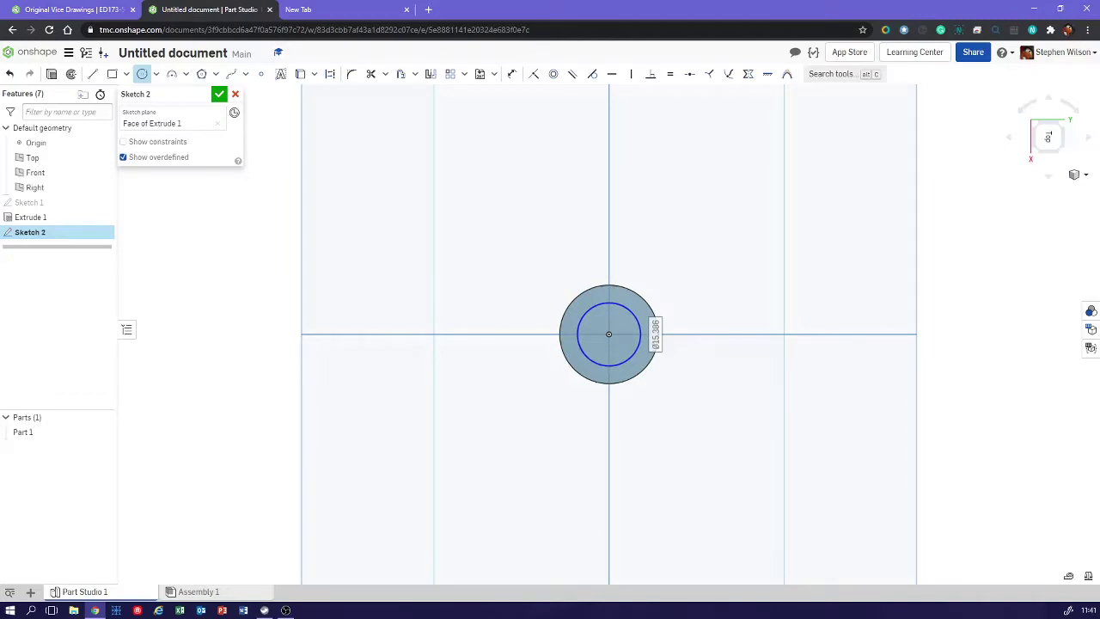
click(219, 94)
Extrude the ring outside the circle as a 15 mm deep Remove cut to form a stepped cylinder.
right_drag(481, 344, 486, 253)
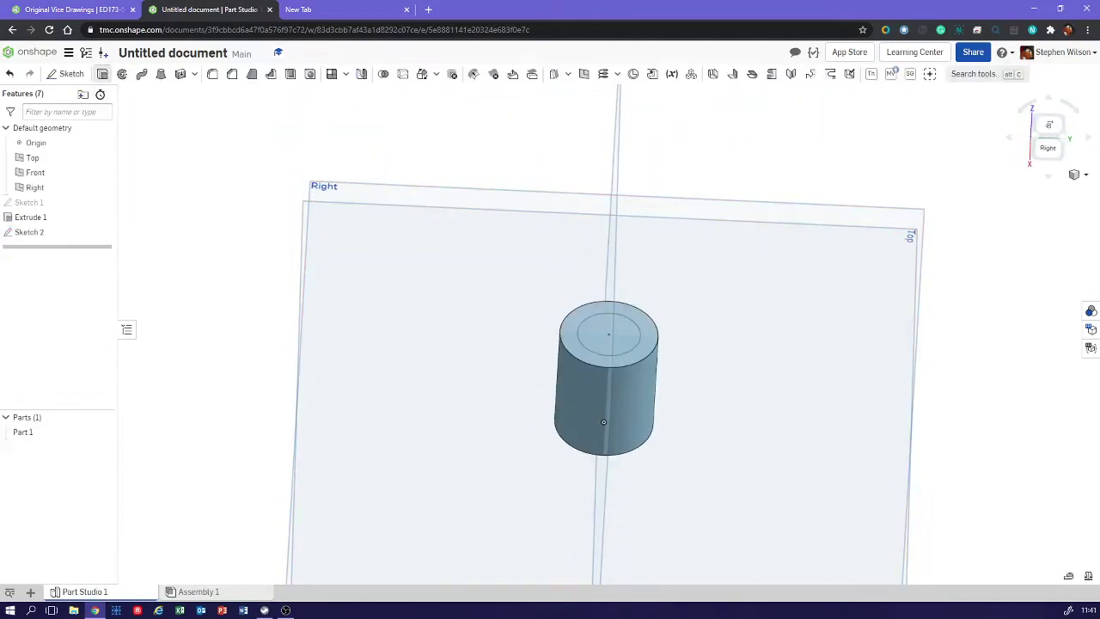
click(103, 73)
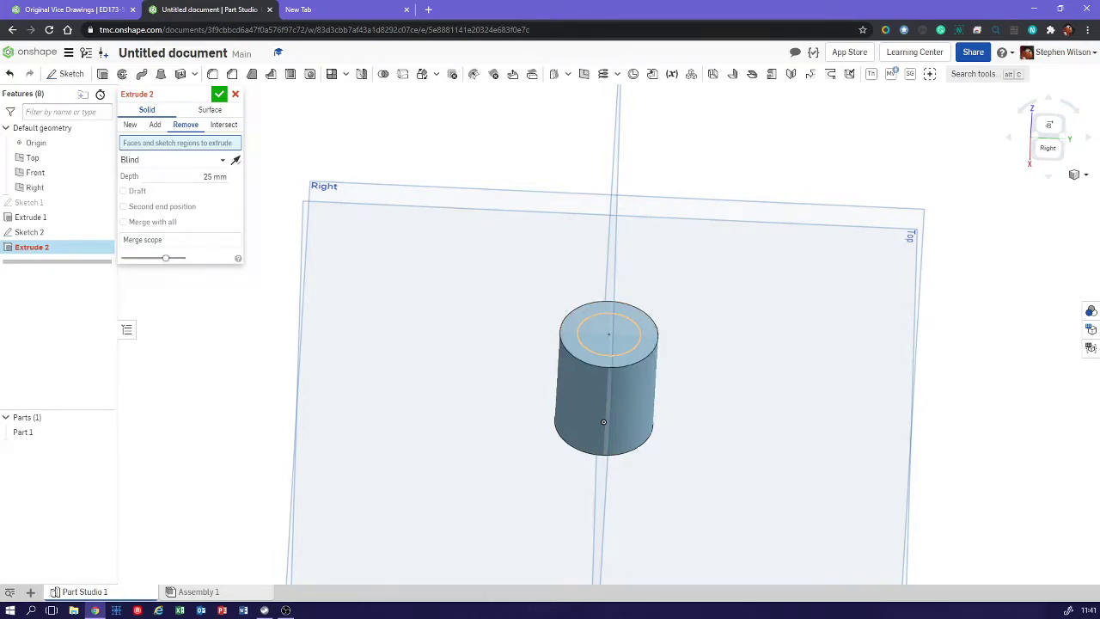
click(609, 337)
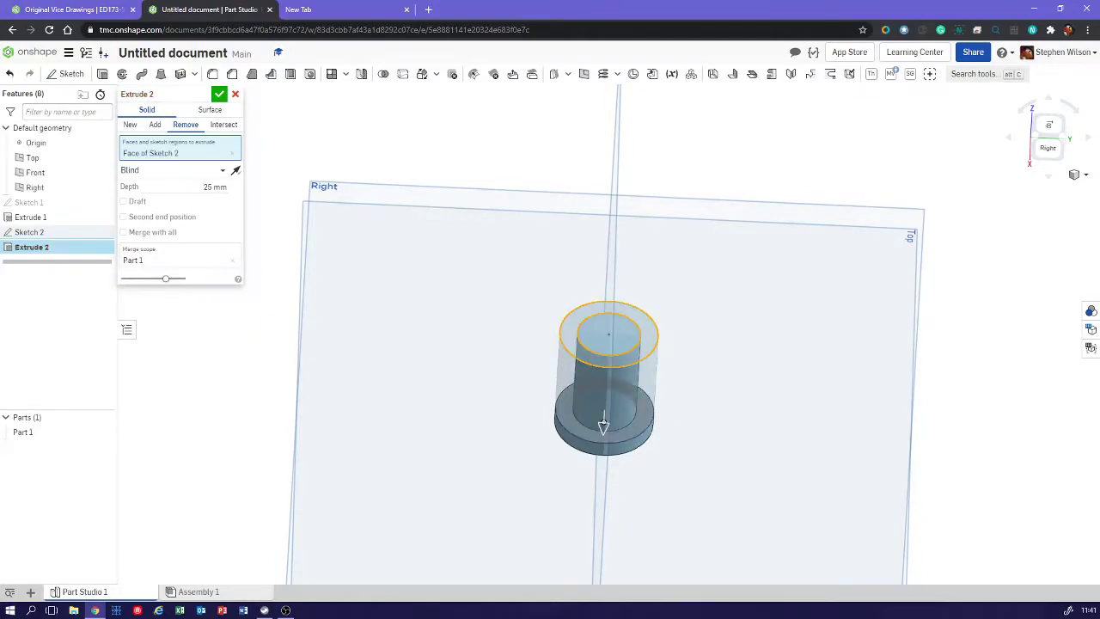
click(214, 187)
text(10)
key(Return)
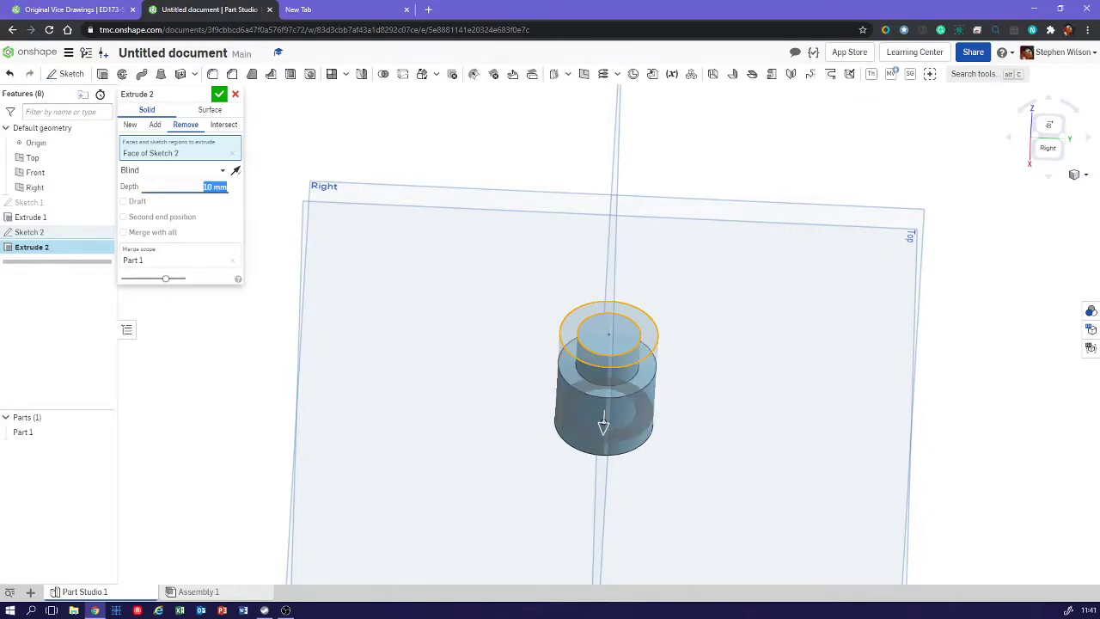
text(15)
key(Return)
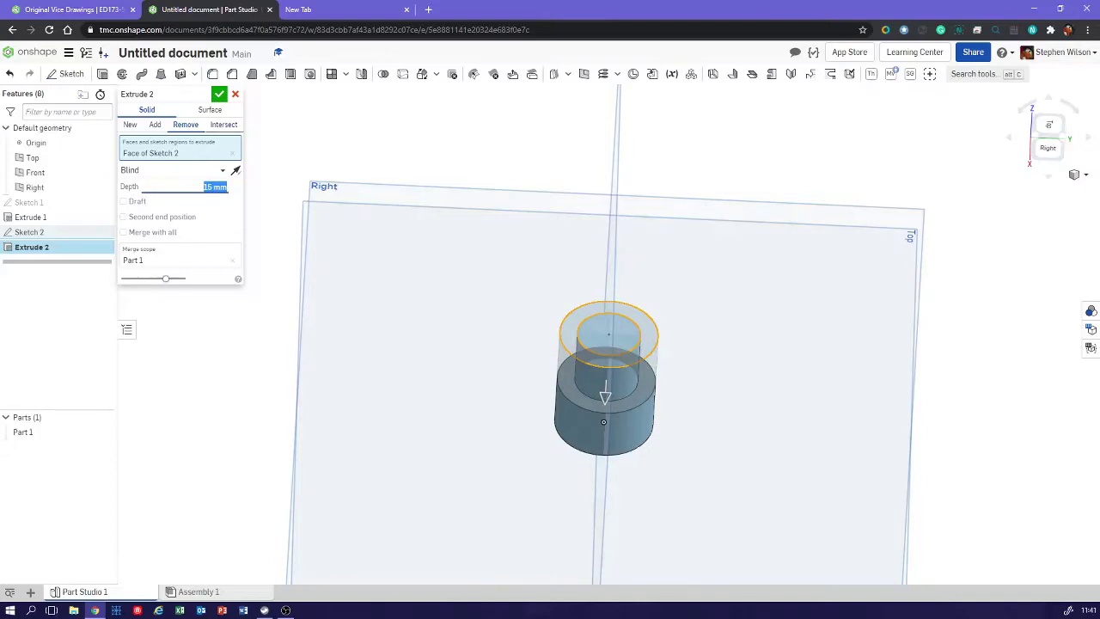
key(Return)
Start a new sketch on the Front plane of the stepped cylinder.
right_drag(722, 387, 602, 327)
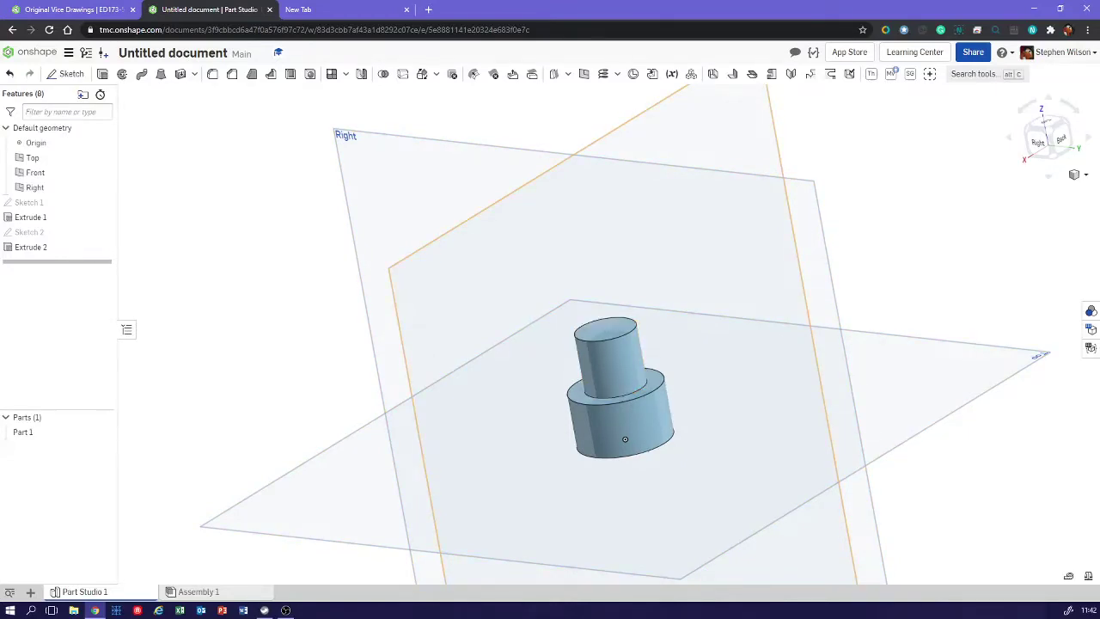
click(35, 173)
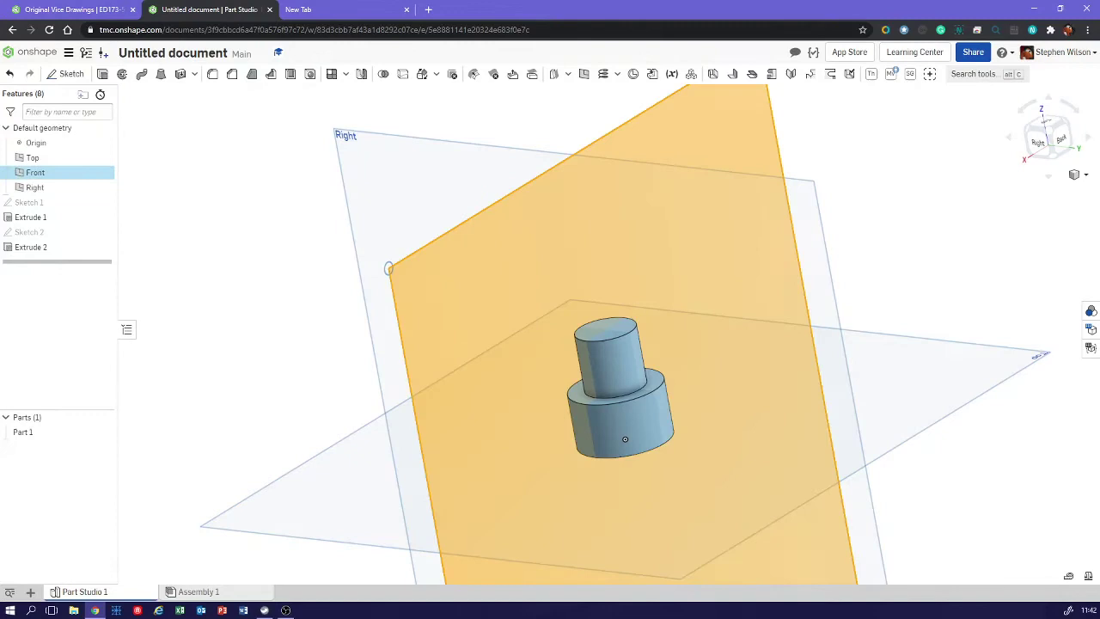
key(shift+s)
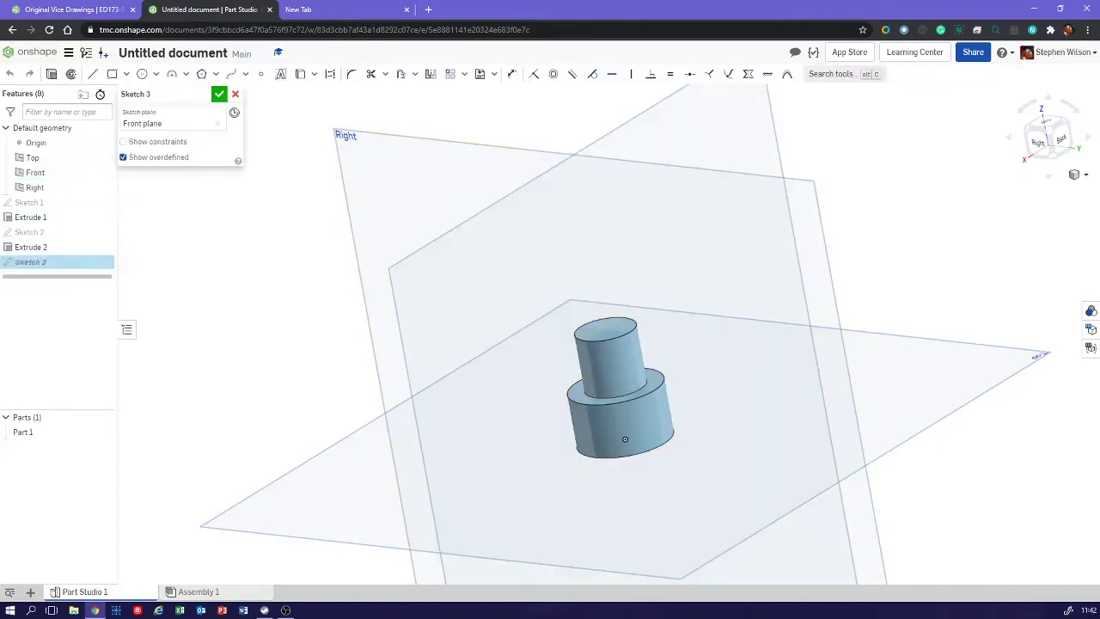
click(624, 439)
key(n)
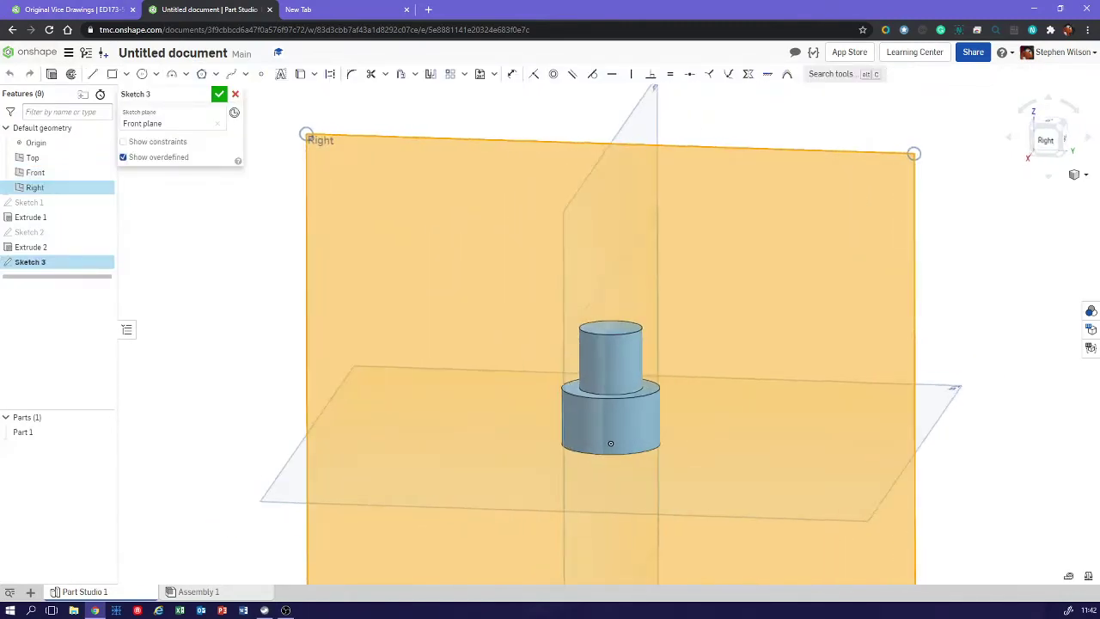
right_drag(602, 387, 697, 436)
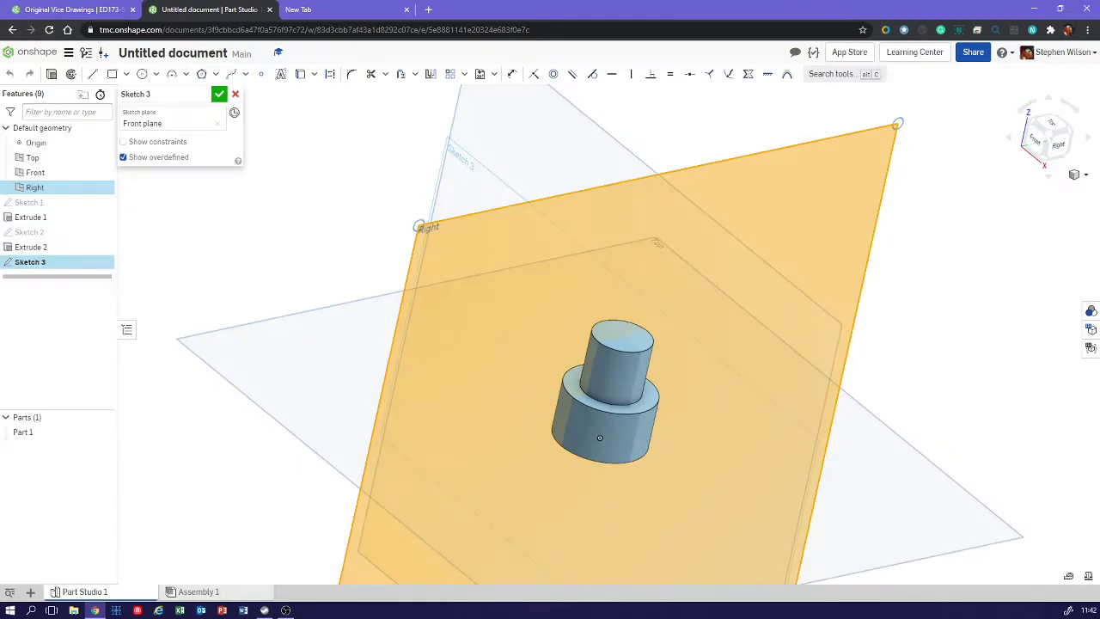
key(n)
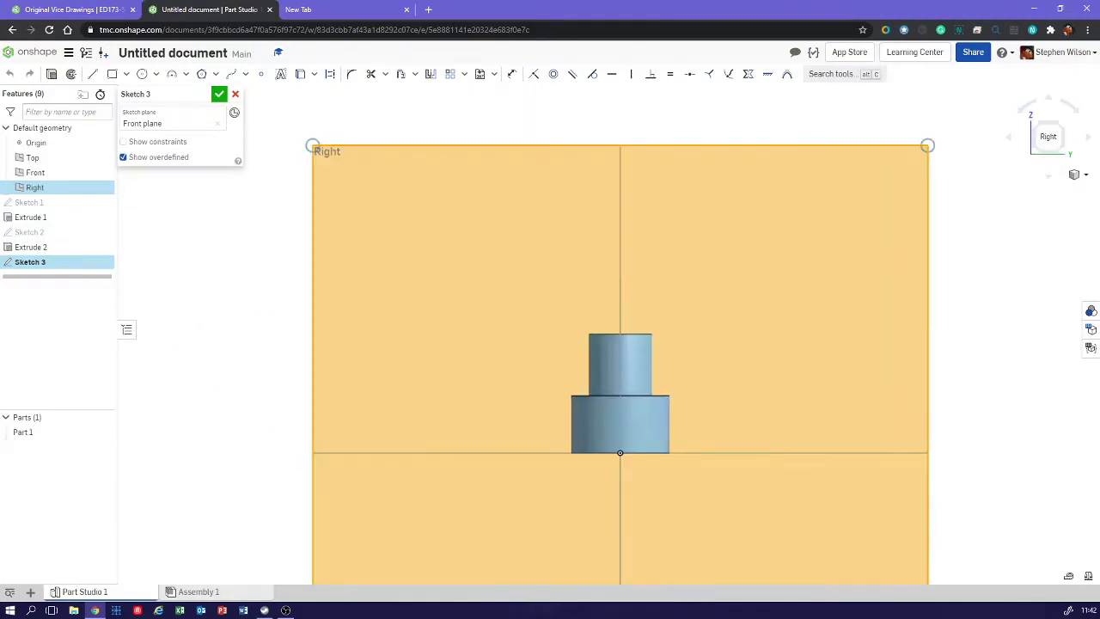
scroll(614, 407, up, 5)
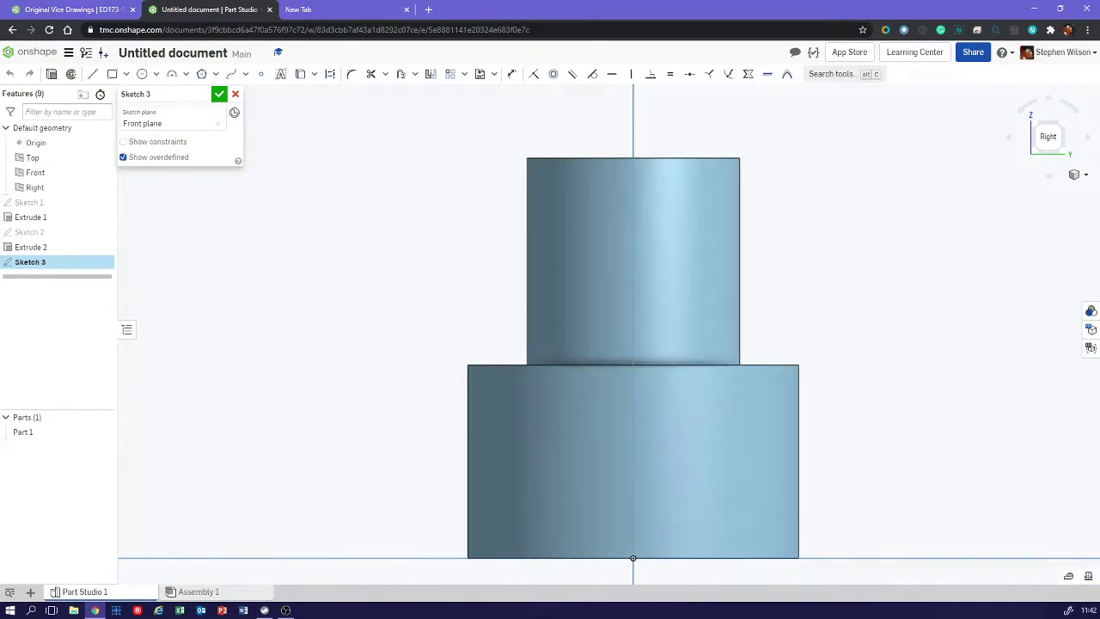
Sketch a circle about 11.4 mm in diameter over the upper cylinder, centred on the vertical axis through the origin.
click(142, 74)
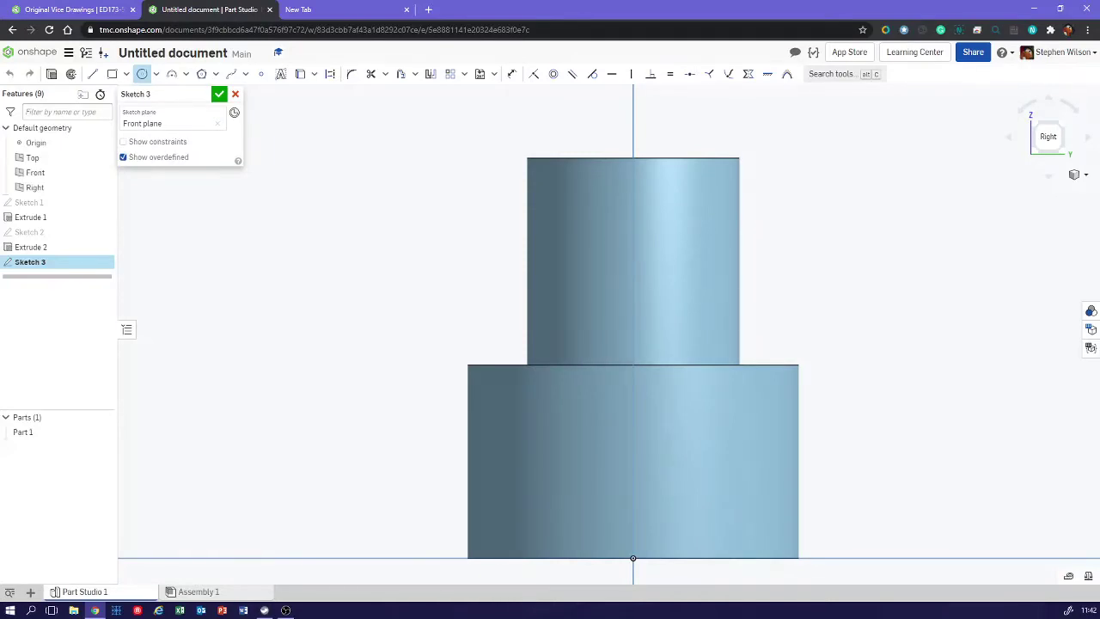
click(142, 75)
click(176, 123)
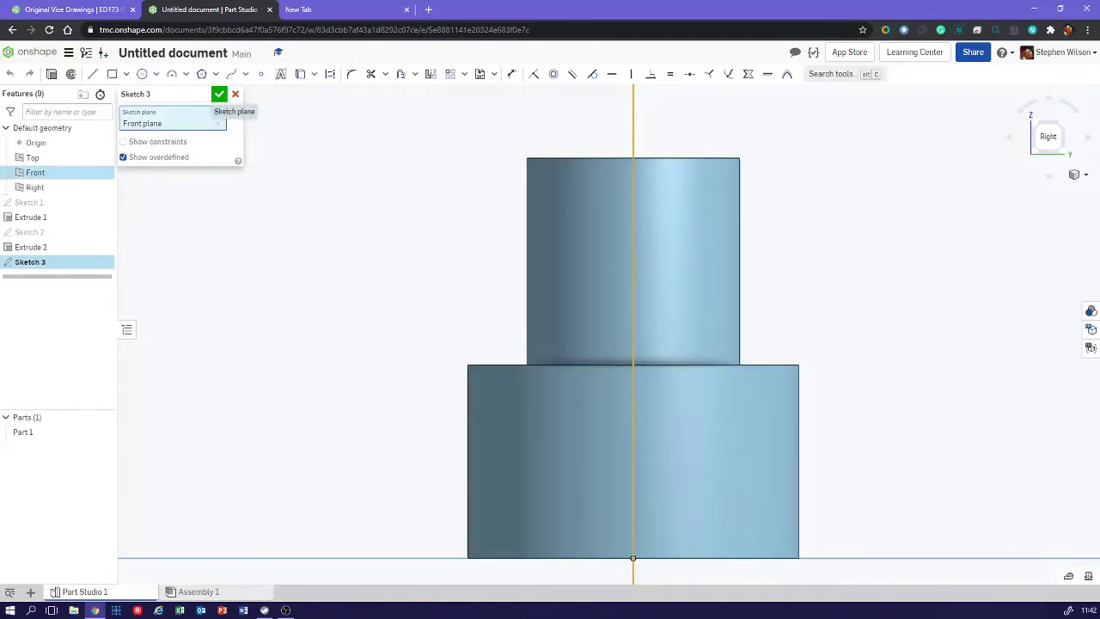
click(142, 74)
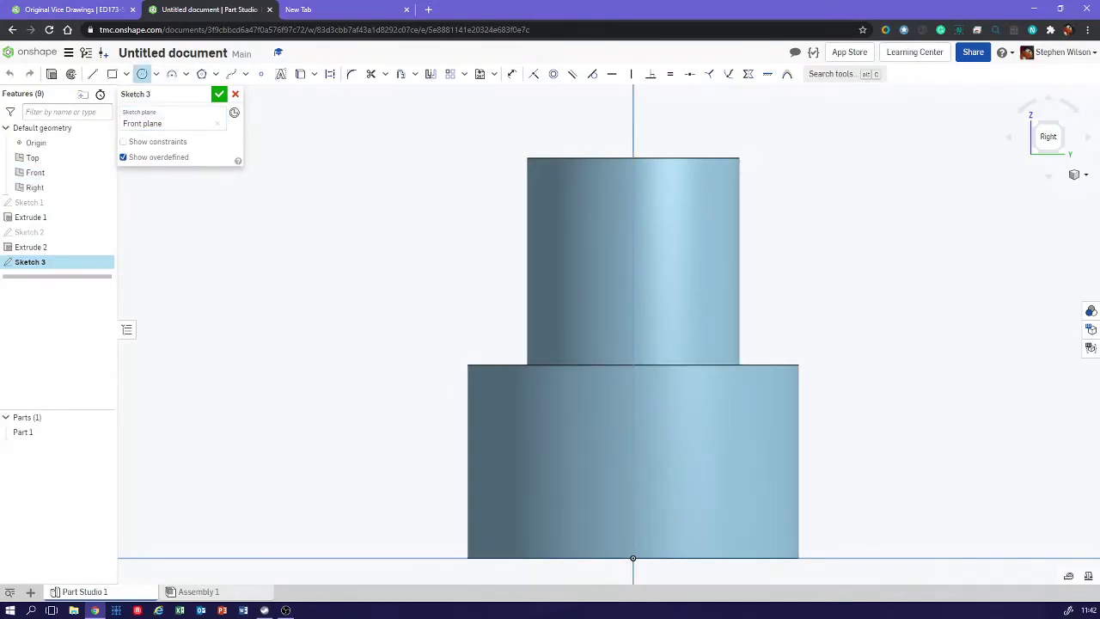
scroll(469, 302, down, 4)
middle_drag(468, 302, 514, 373)
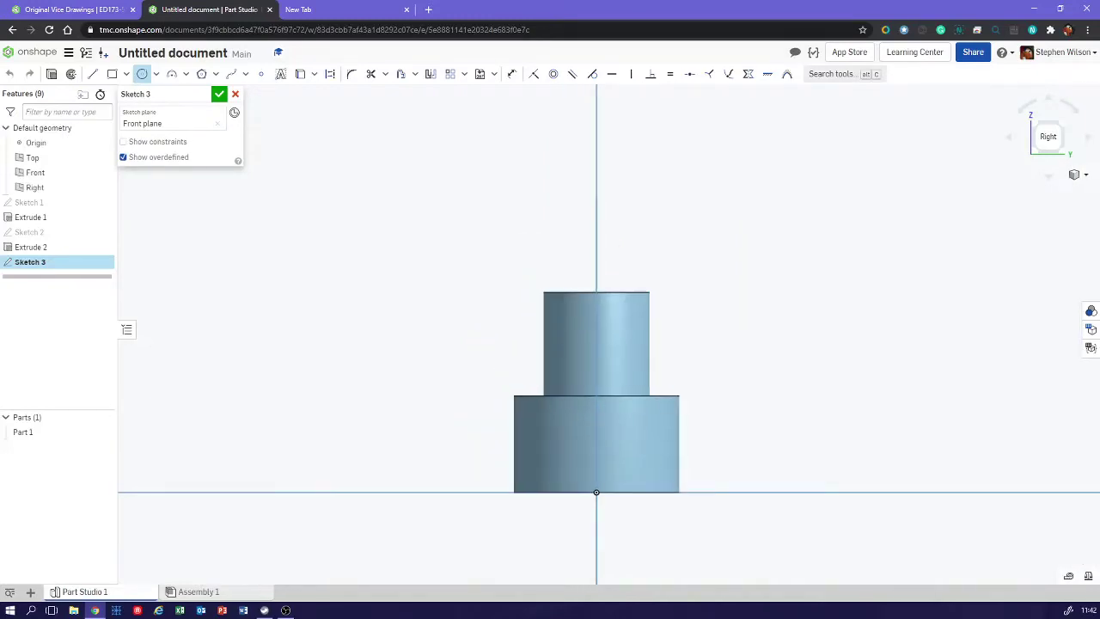
key(n)
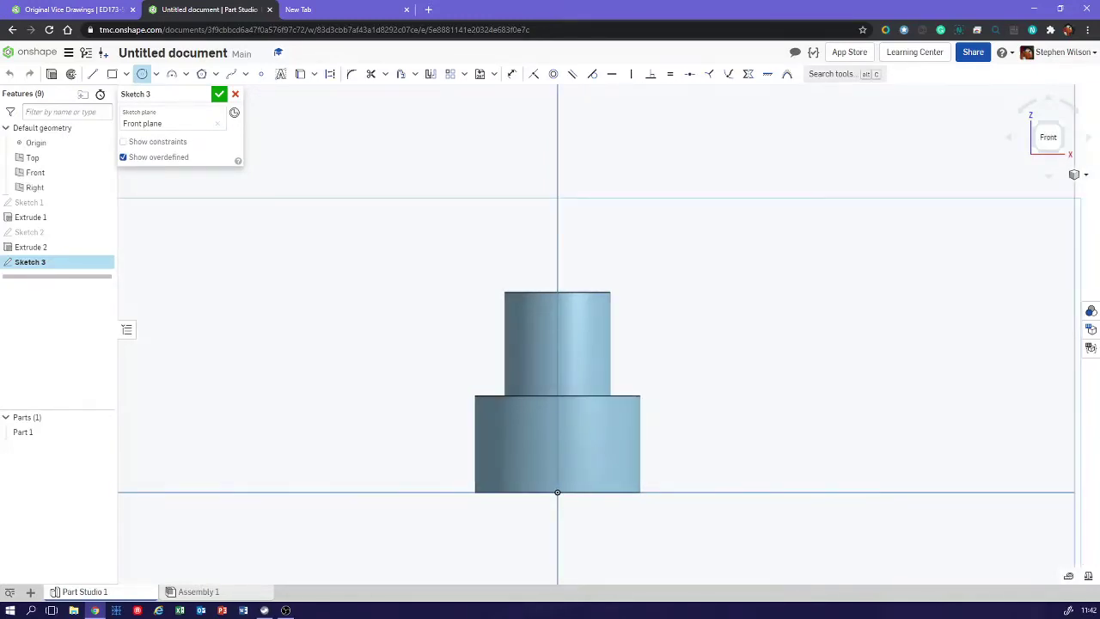
scroll(573, 512, up, 3)
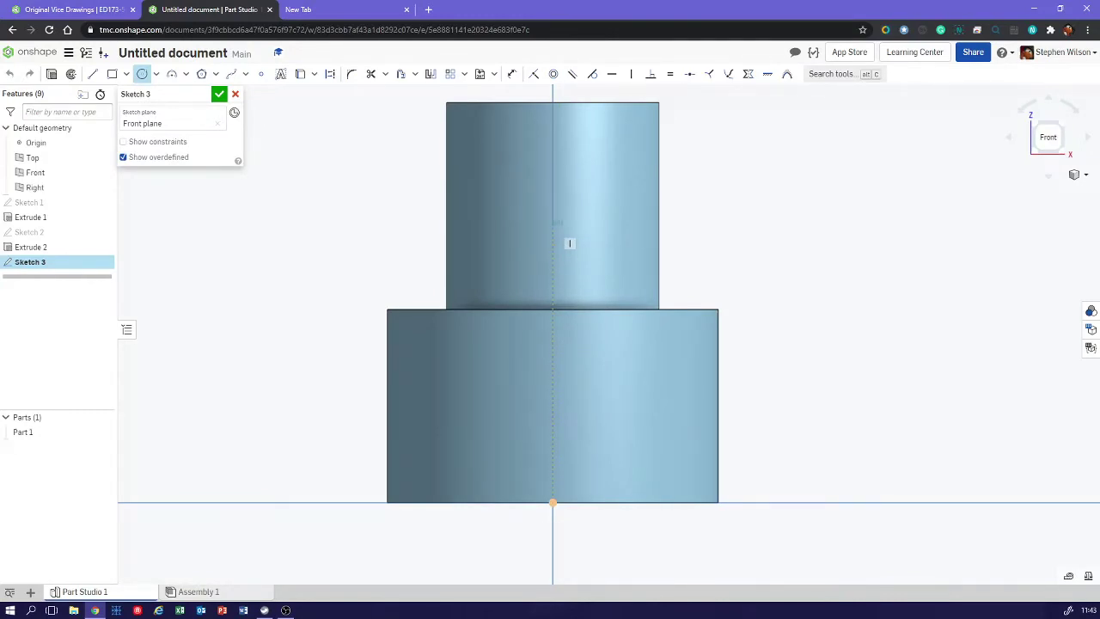
click(552, 226)
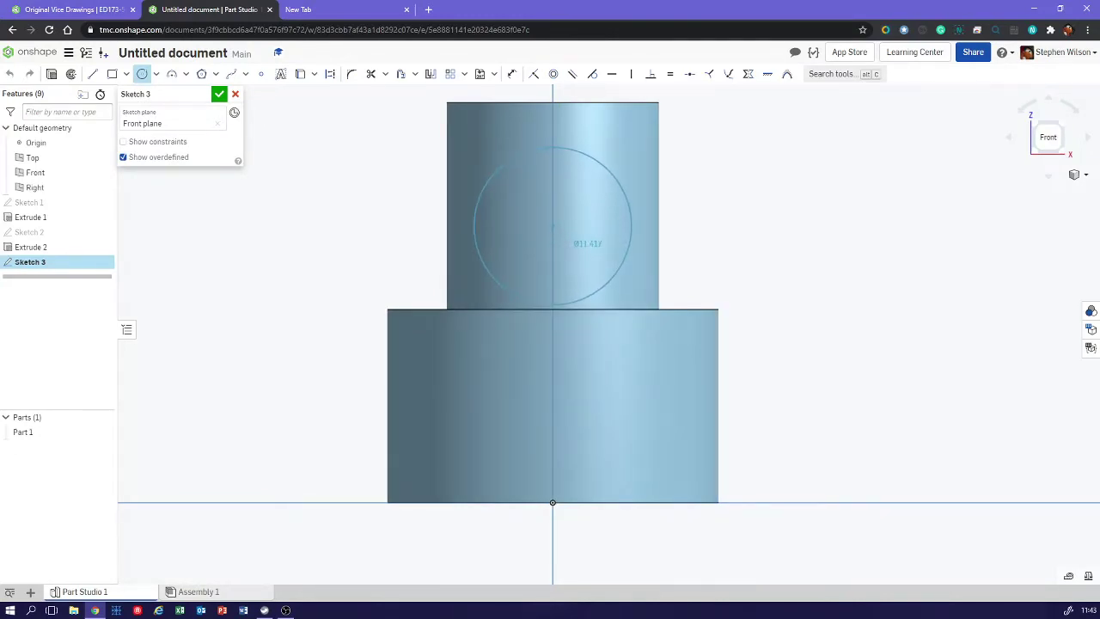
click(623, 260)
scroll(686, 263, down, 4)
right_drag(686, 263, 757, 317)
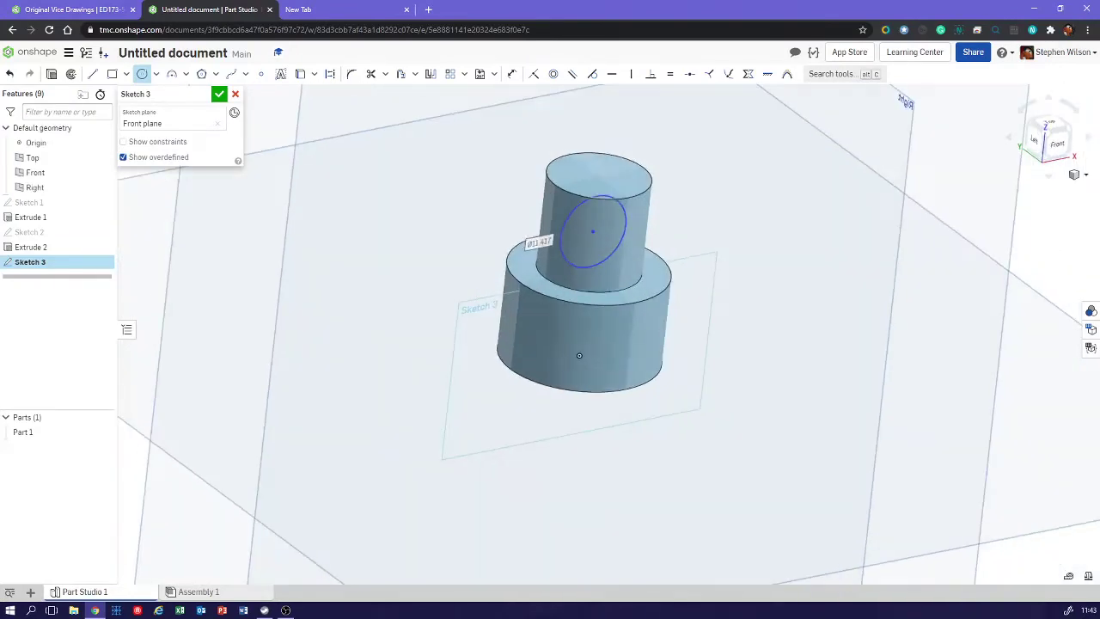
key(n)
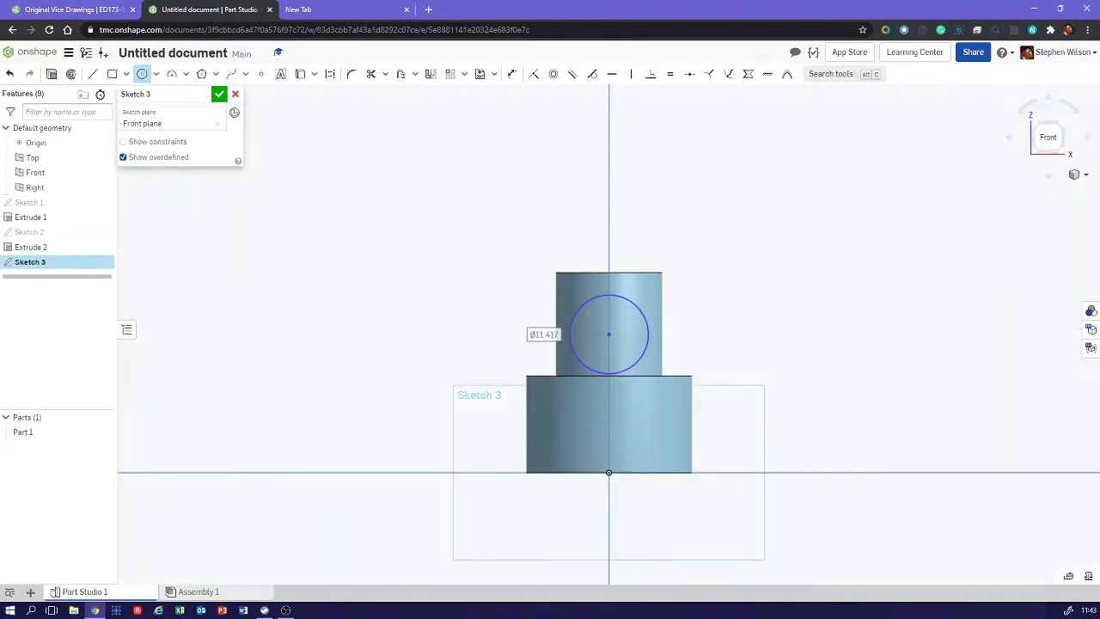
key(Escape)
mouse_move(608, 335)
mouse_down()
mouse_move(608, 307)
mouse_move(609, 364)
mouse_move(608, 305)
mouse_move(608, 373)
mouse_move(609, 333)
mouse_up()
Make the circle tangent to the upper cylinder's top edge and resize it freely to about 16.1 mm in diameter.
scroll(606, 334, up, 5)
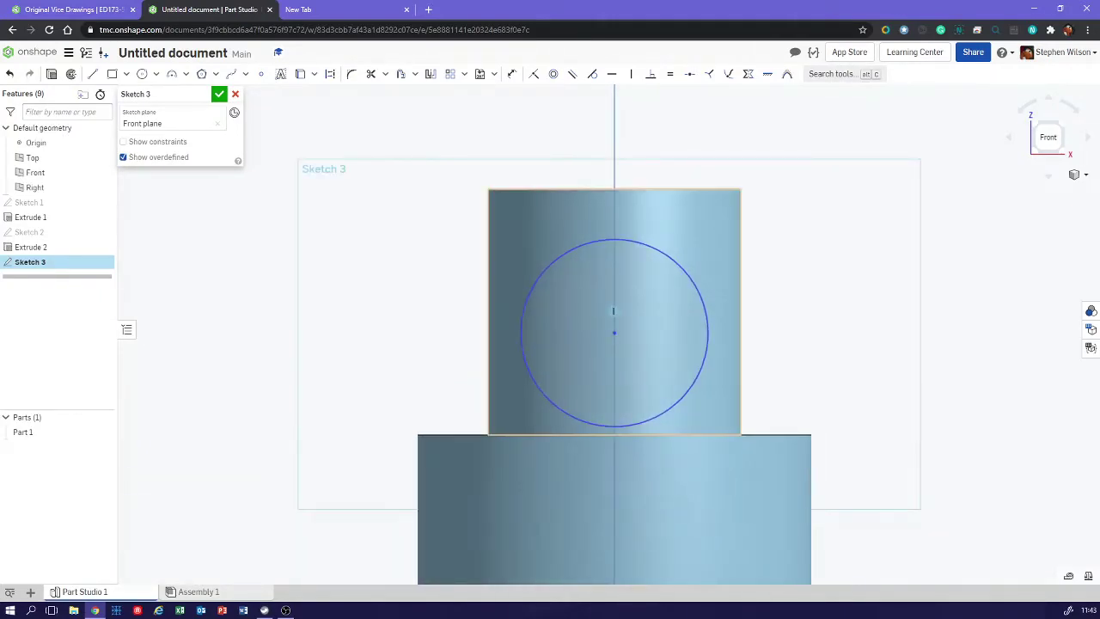
middle_drag(614, 331, 585, 262)
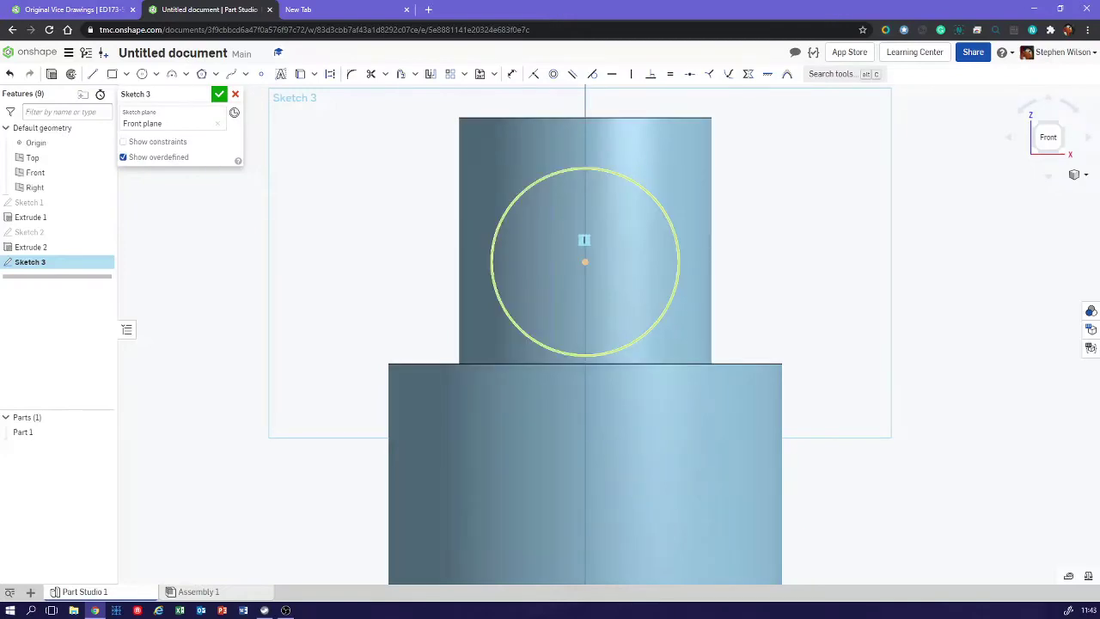
scroll(584, 240, down, 2)
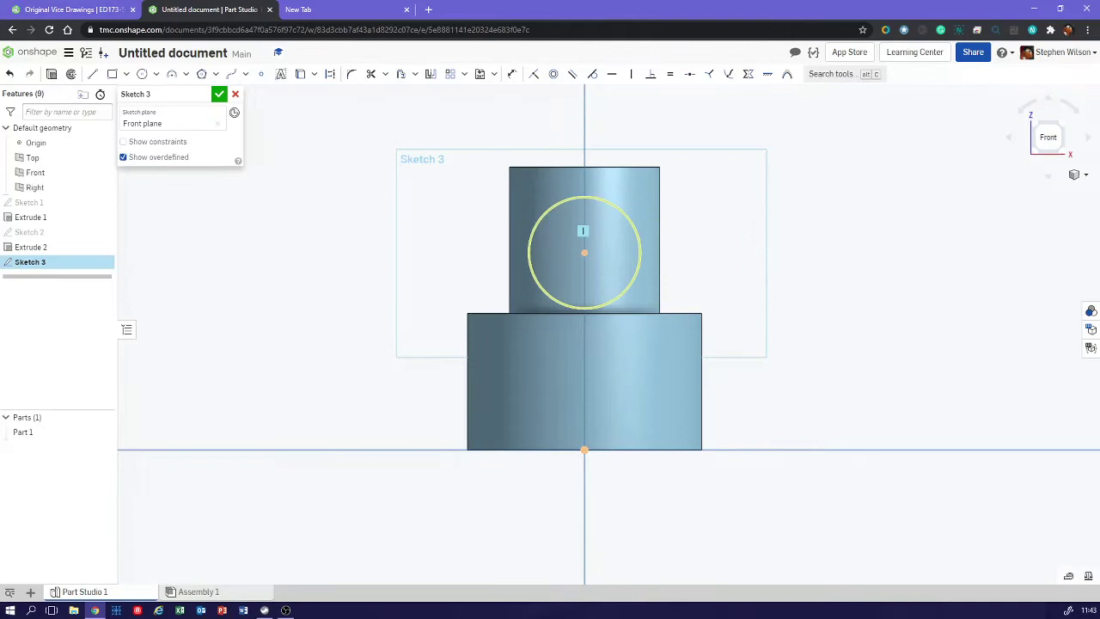
scroll(584, 231, up, 3)
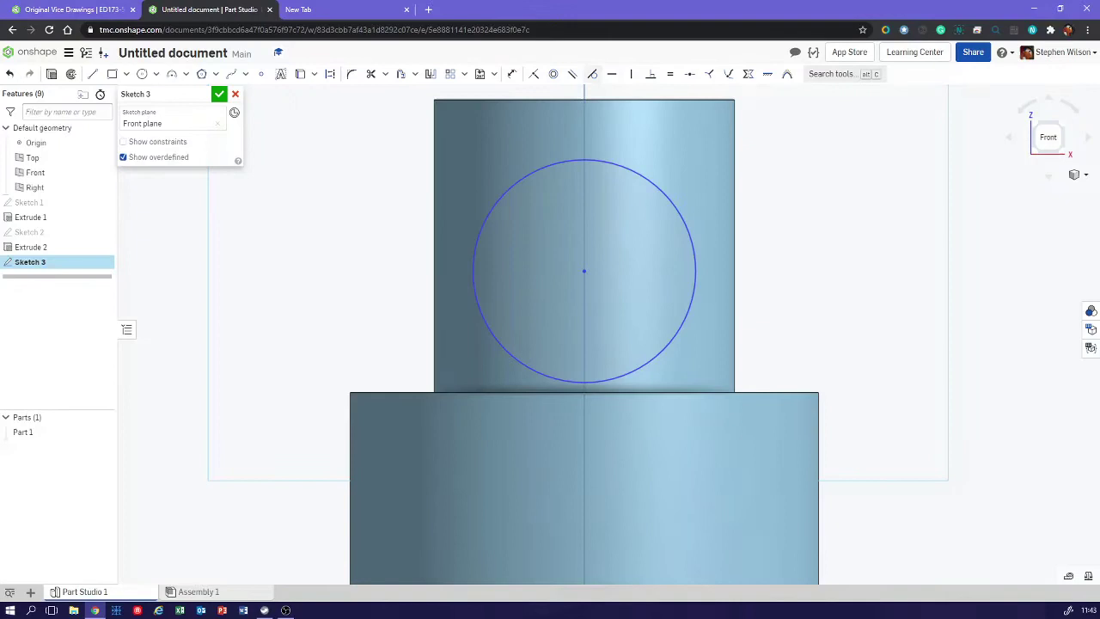
click(592, 73)
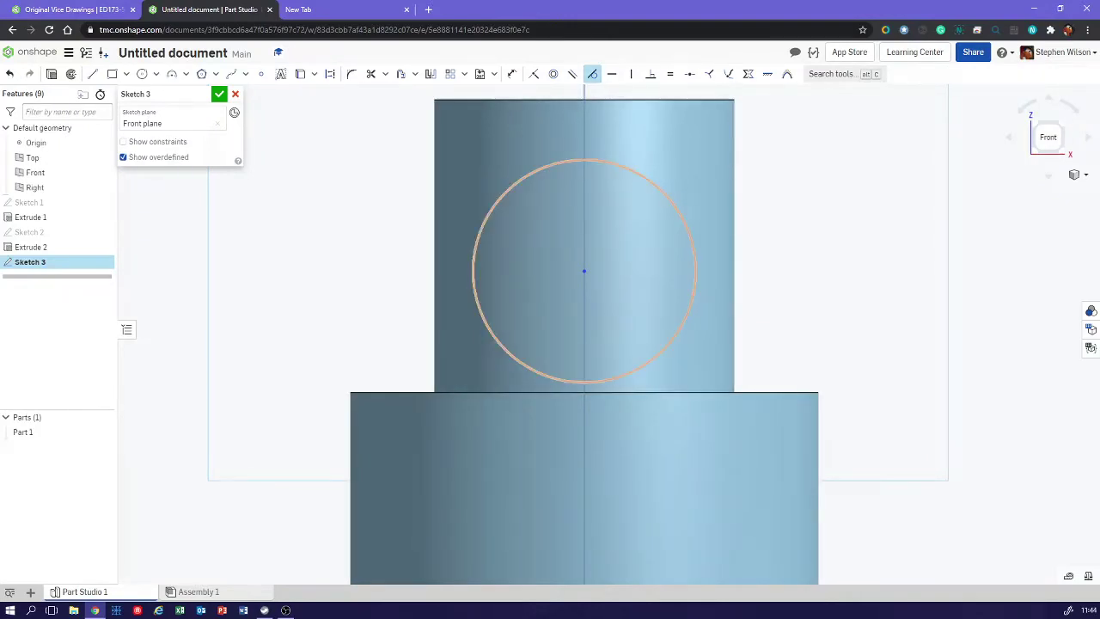
click(678, 206)
click(660, 99)
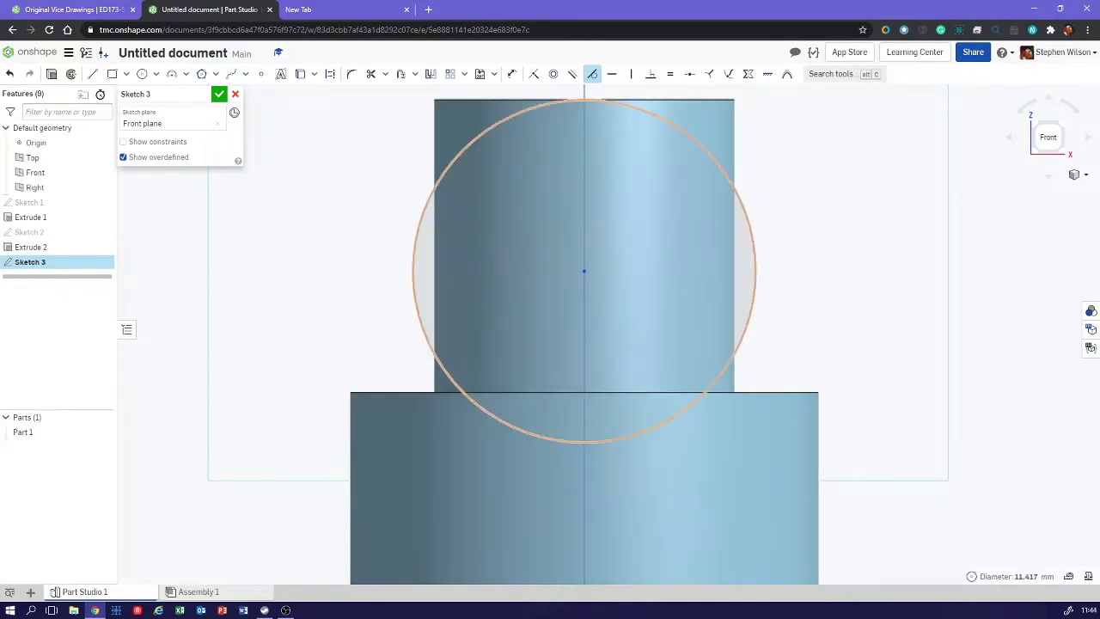
scroll(807, 206, down, 3)
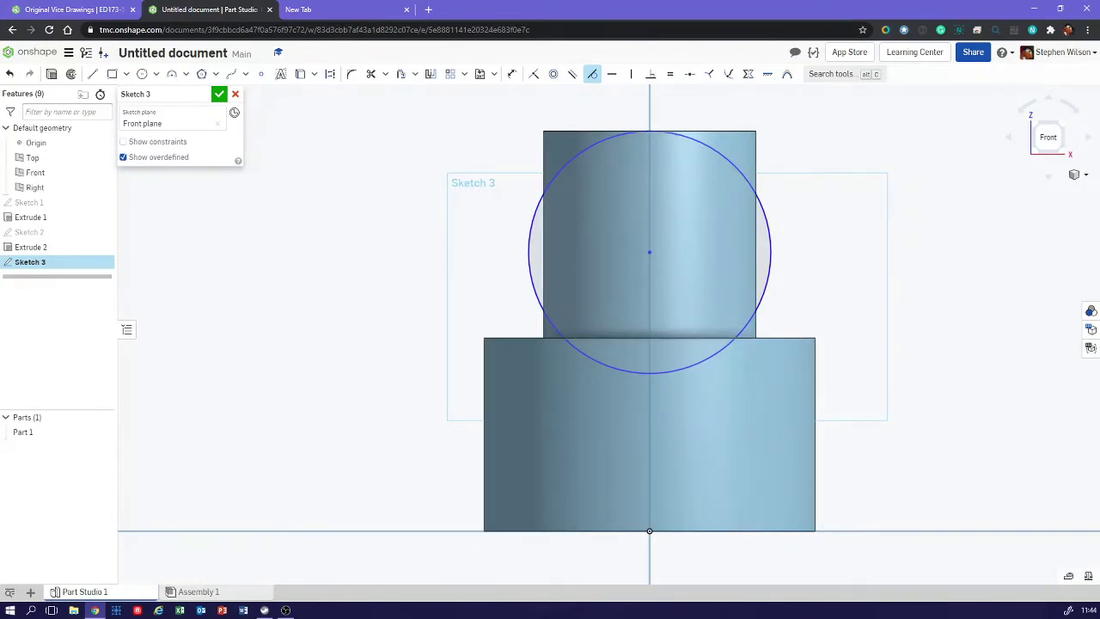
key(Escape)
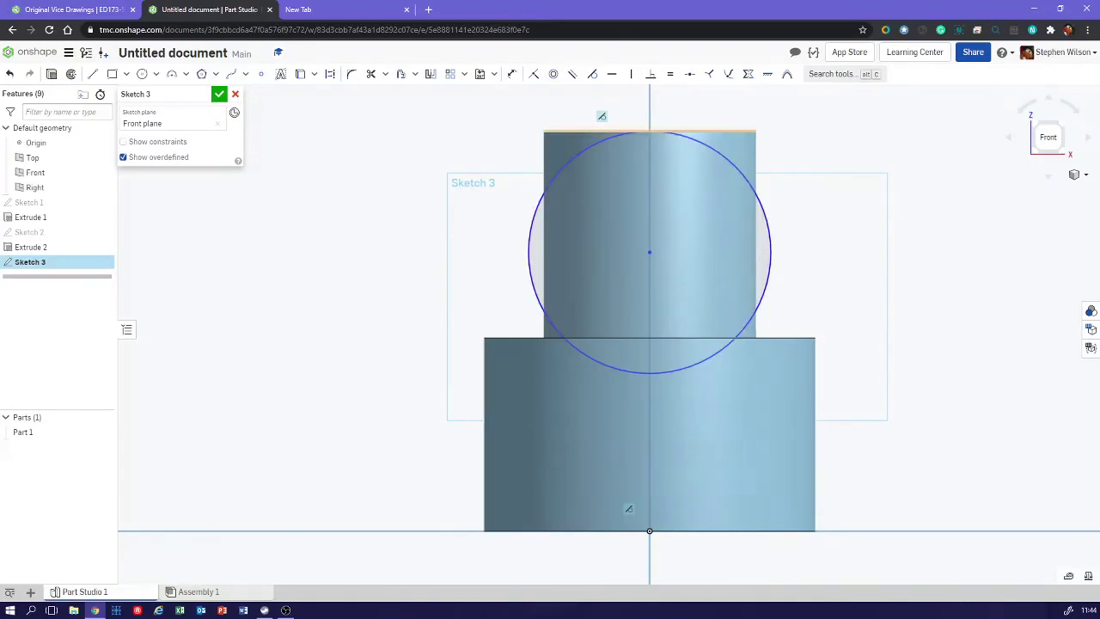
drag(757, 194, 822, 177)
mouse_move(649, 475)
mouse_down()
mouse_move(650, 154)
mouse_move(650, 391)
mouse_move(649, 243)
mouse_up()
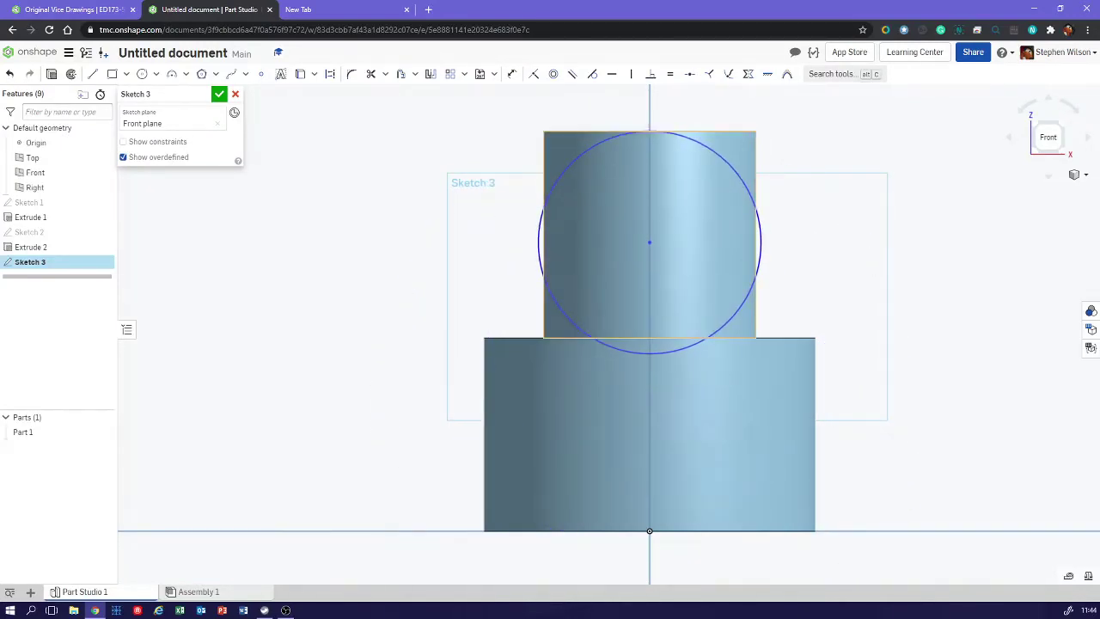
Dimension the circle's diameter as 17 mm.
key(d)
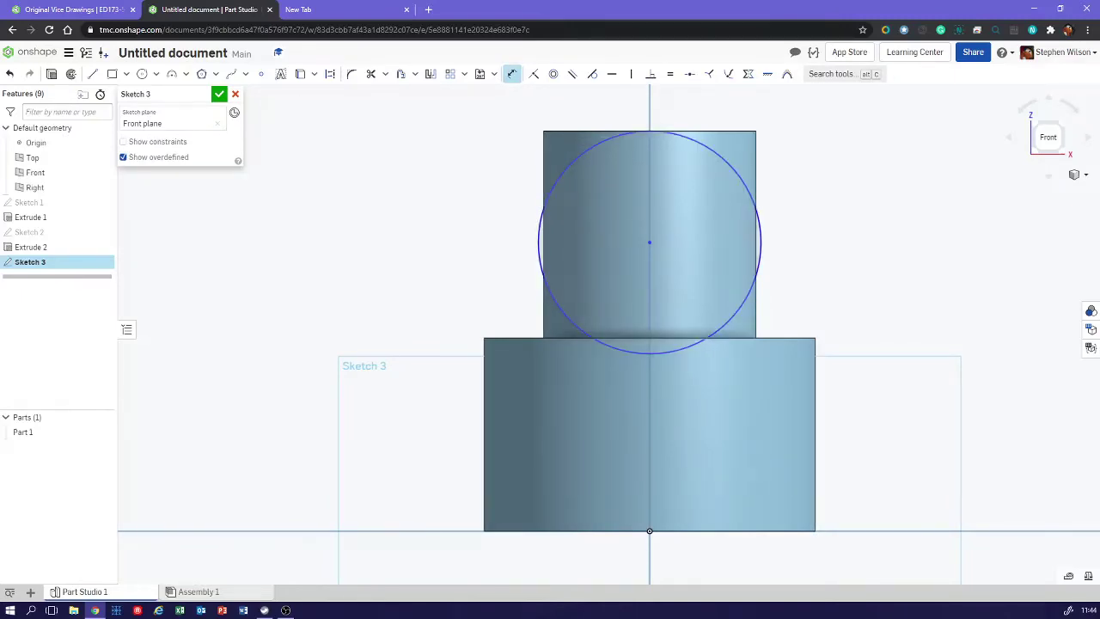
click(571, 164)
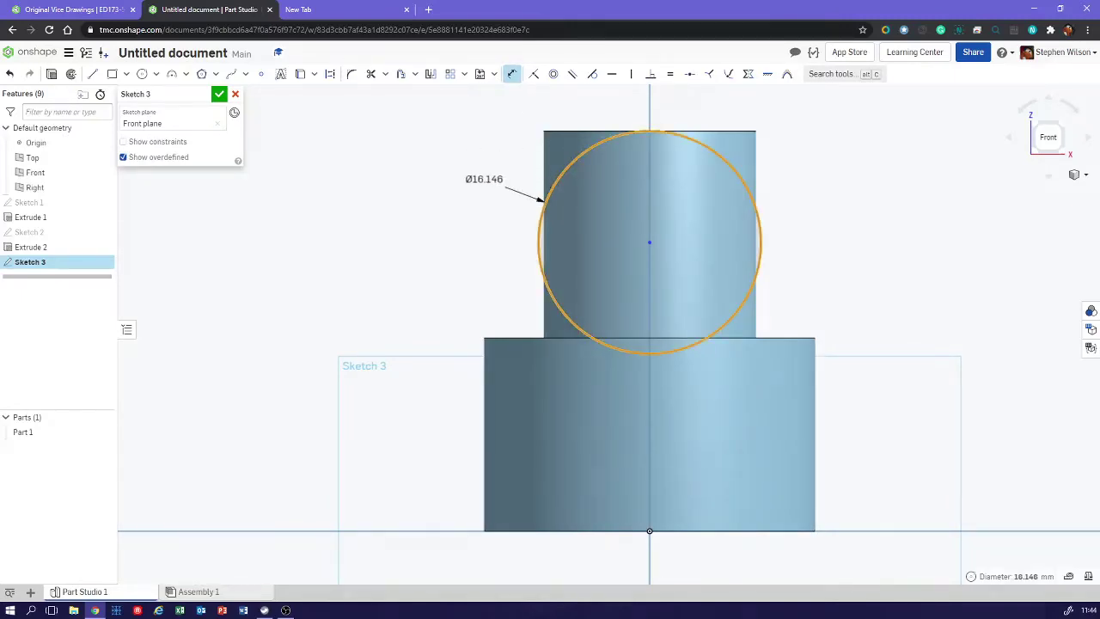
click(509, 178)
key(BackSpace)
text(17)
key(Return)
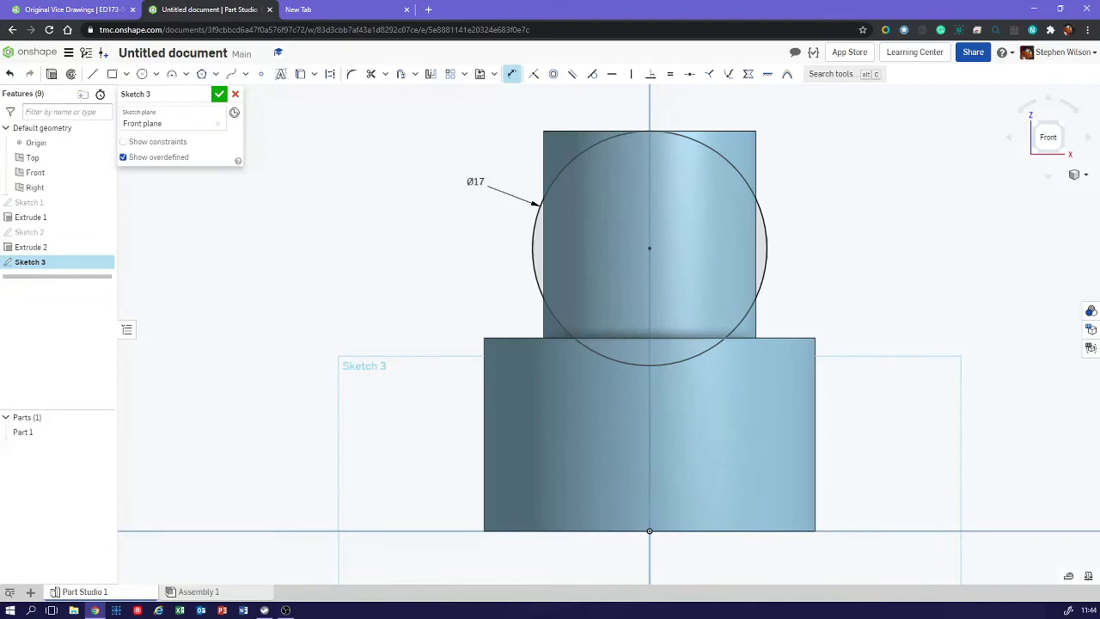
Draw three connected lines from the circle's left side: about 9 mm up, across to the vertical axis, and about 2.7 mm down to the circle's top.
click(93, 73)
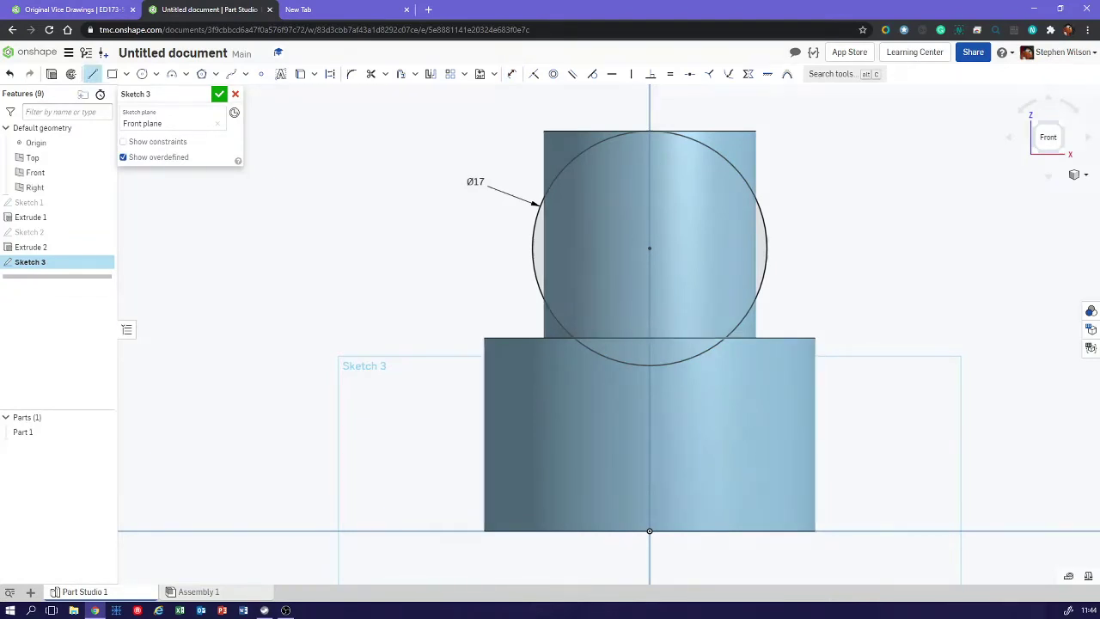
click(537, 212)
click(536, 93)
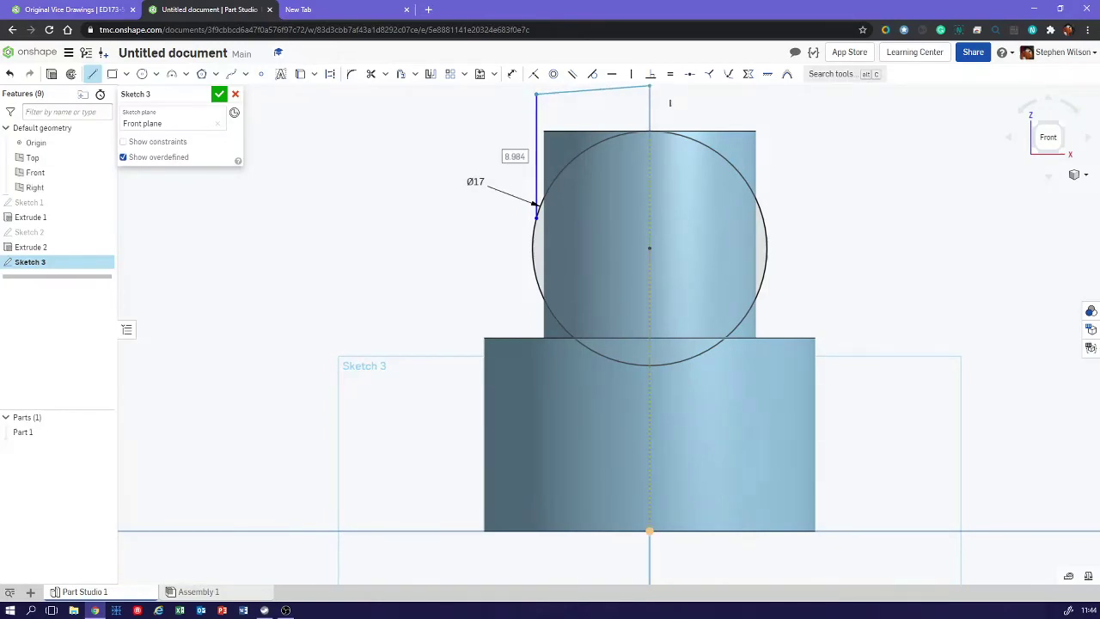
click(650, 94)
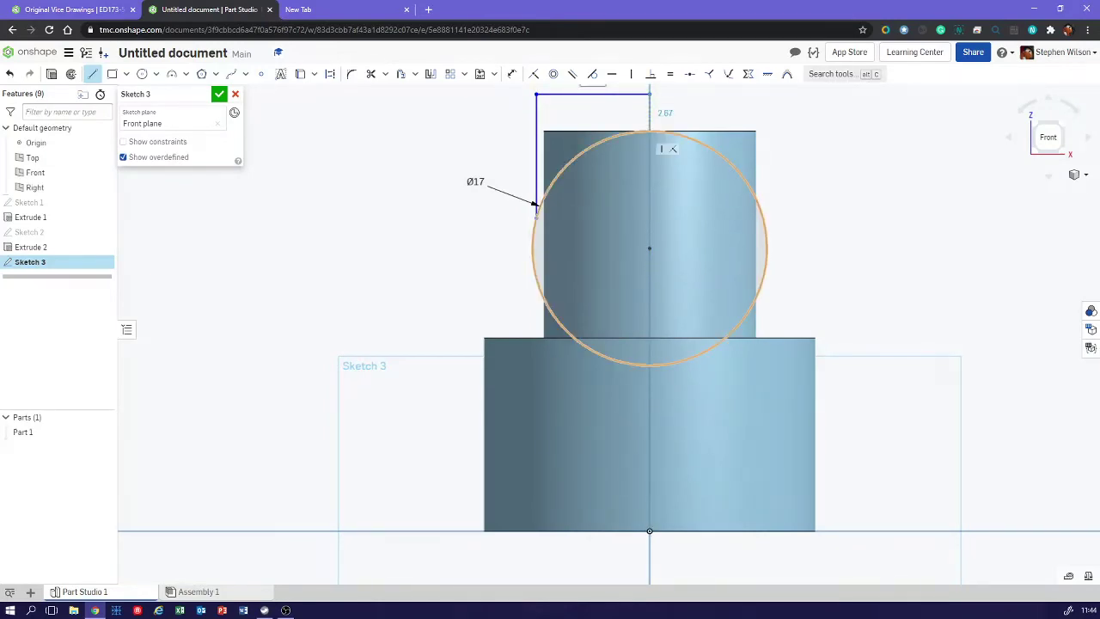
click(650, 130)
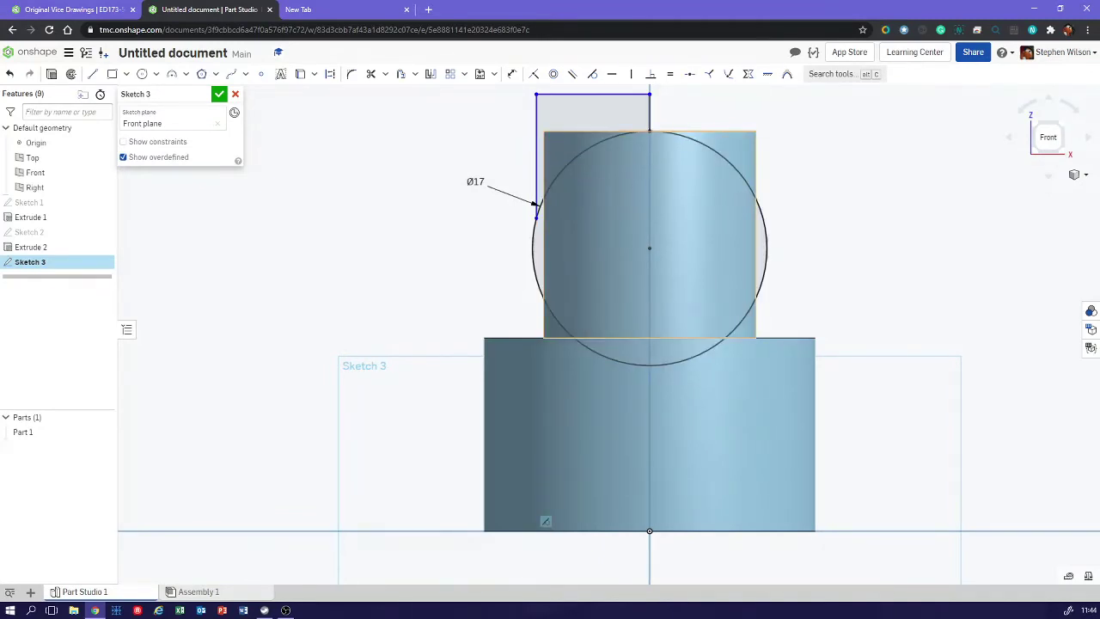
Trim the circle to only the upper-left arc that closes the profile with the lines, and finish the sketch.
middle_drag(550, 275, 624, 326)
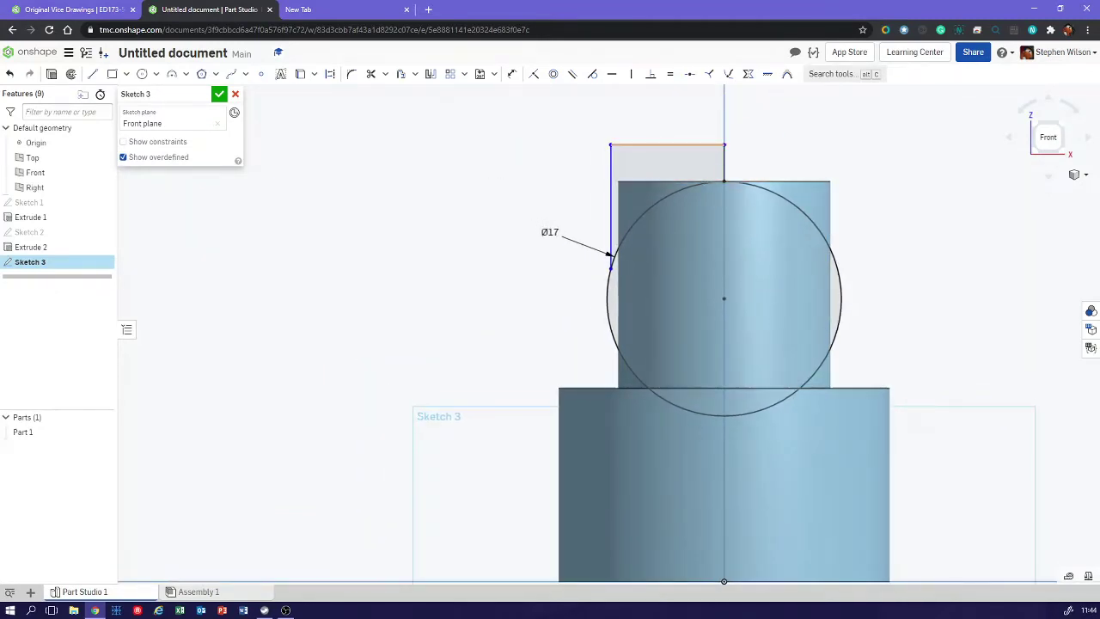
scroll(588, 218, up, 3)
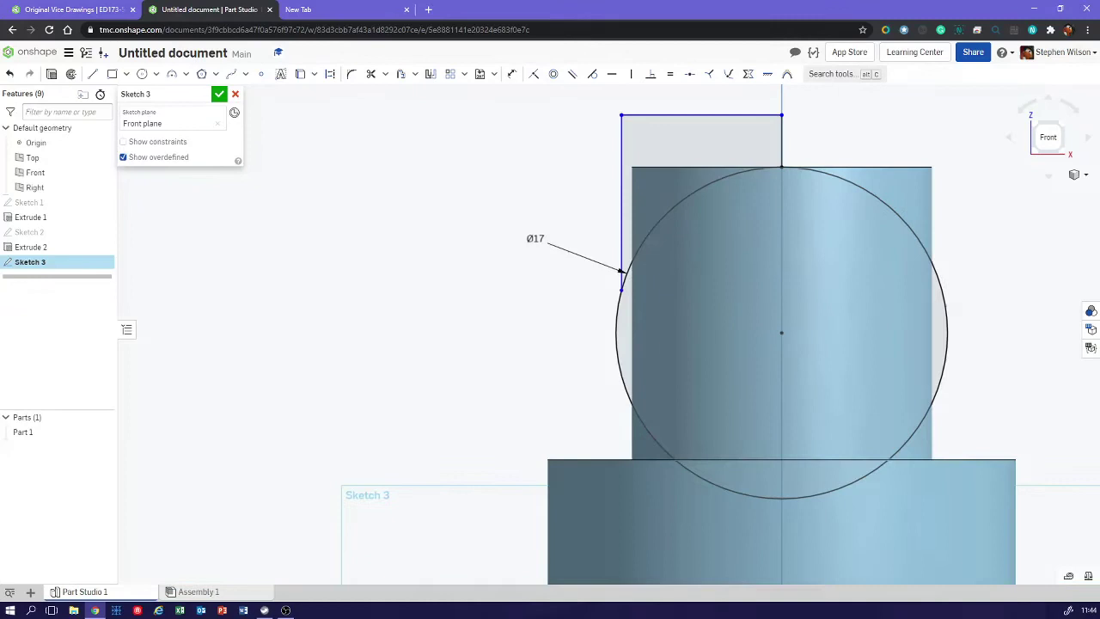
middle_drag(589, 219, 515, 257)
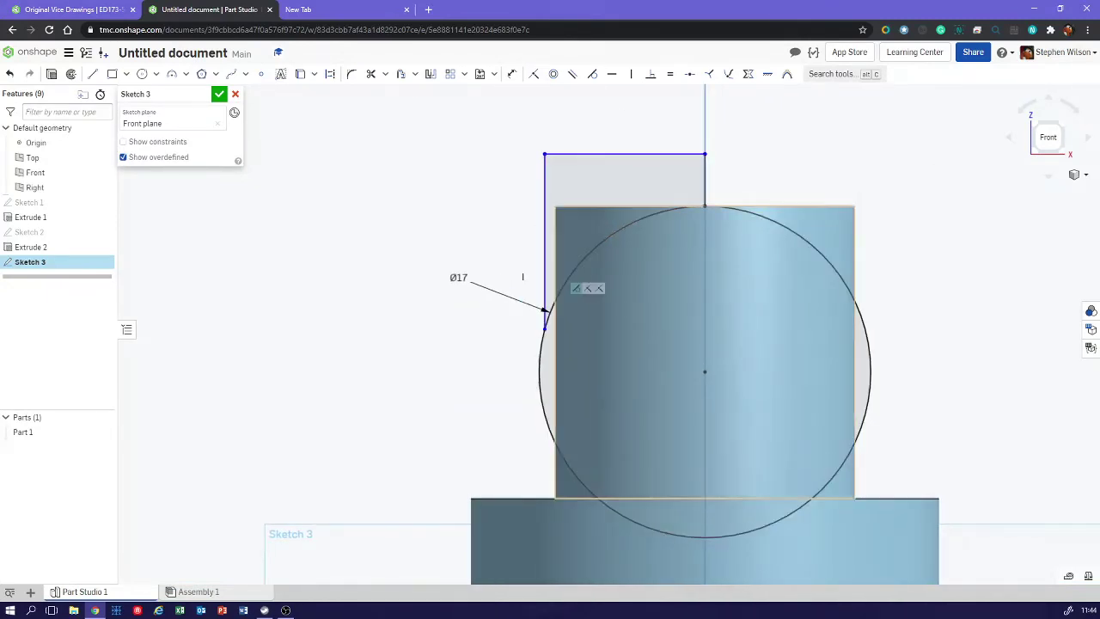
scroll(704, 258, up, 10)
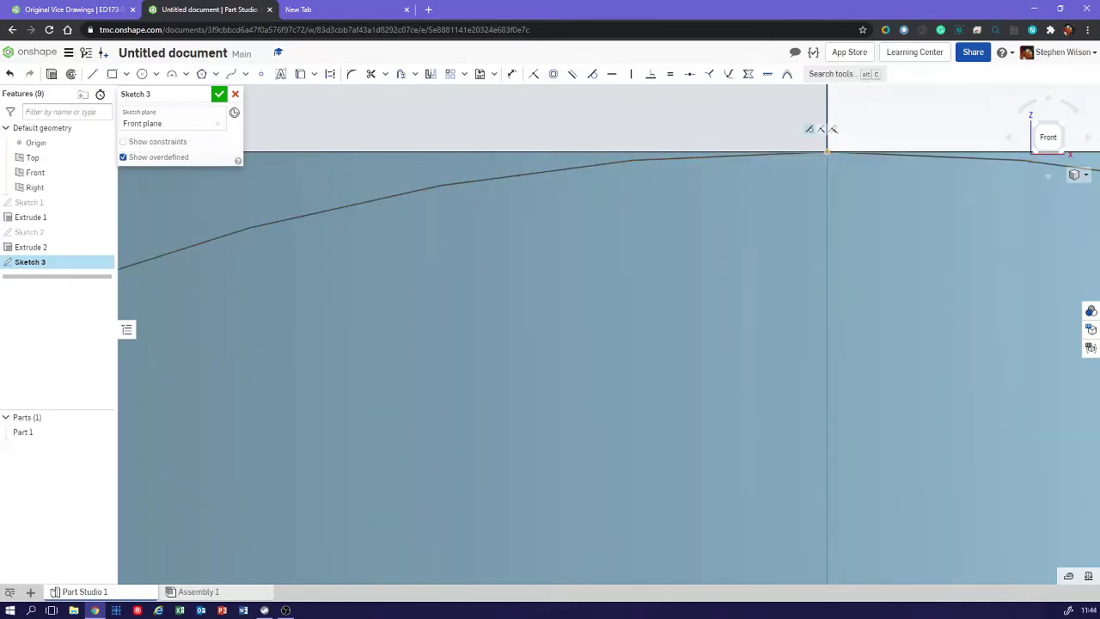
scroll(815, 129, down, 5)
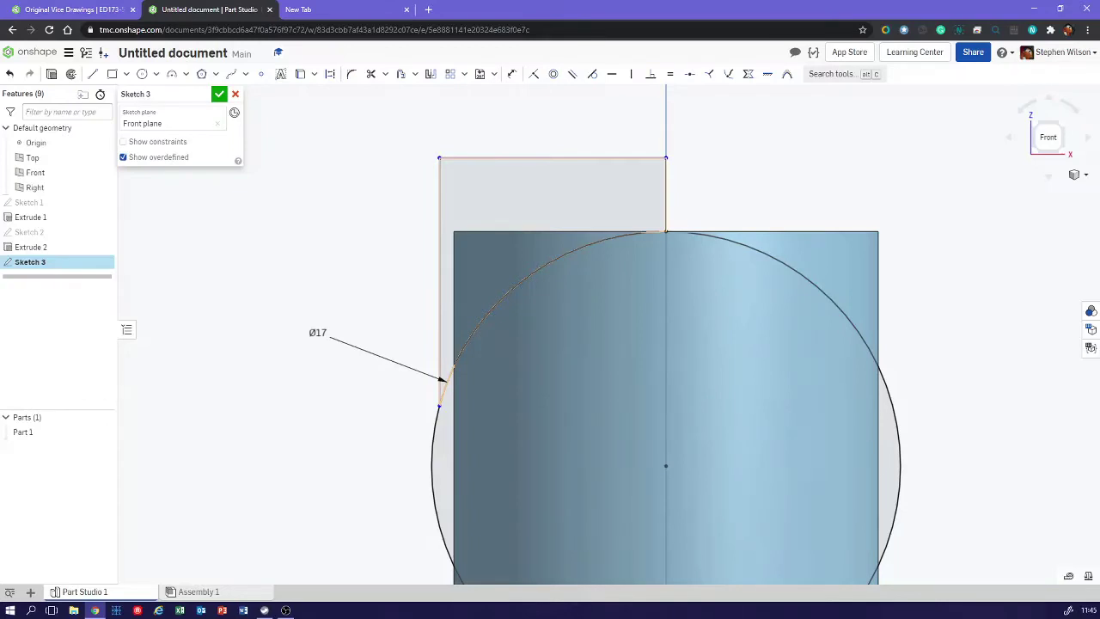
key(m)
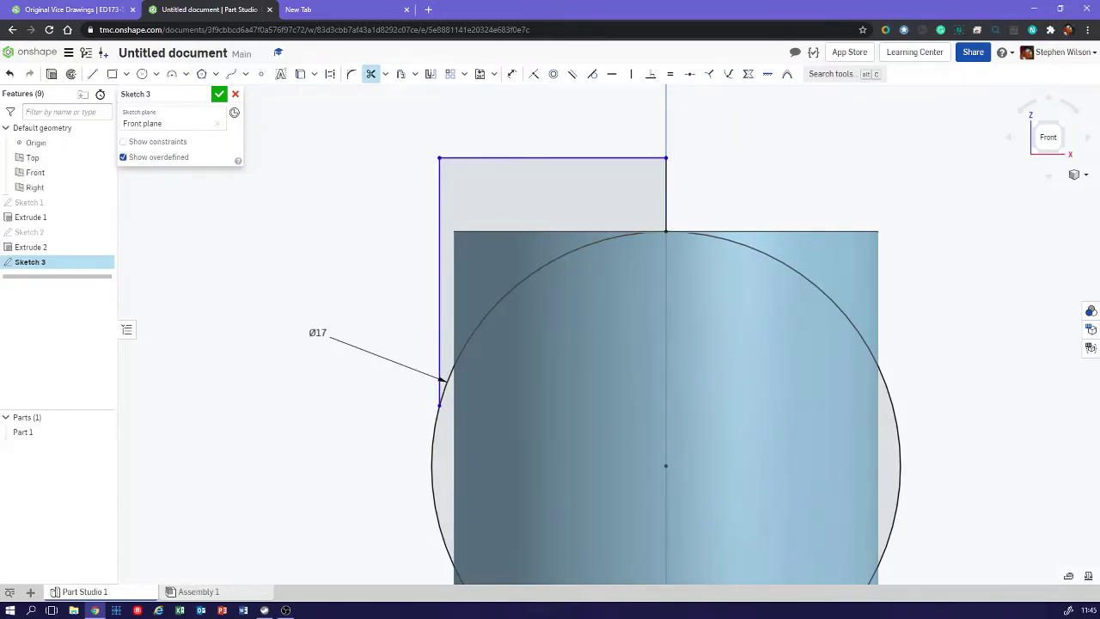
click(898, 422)
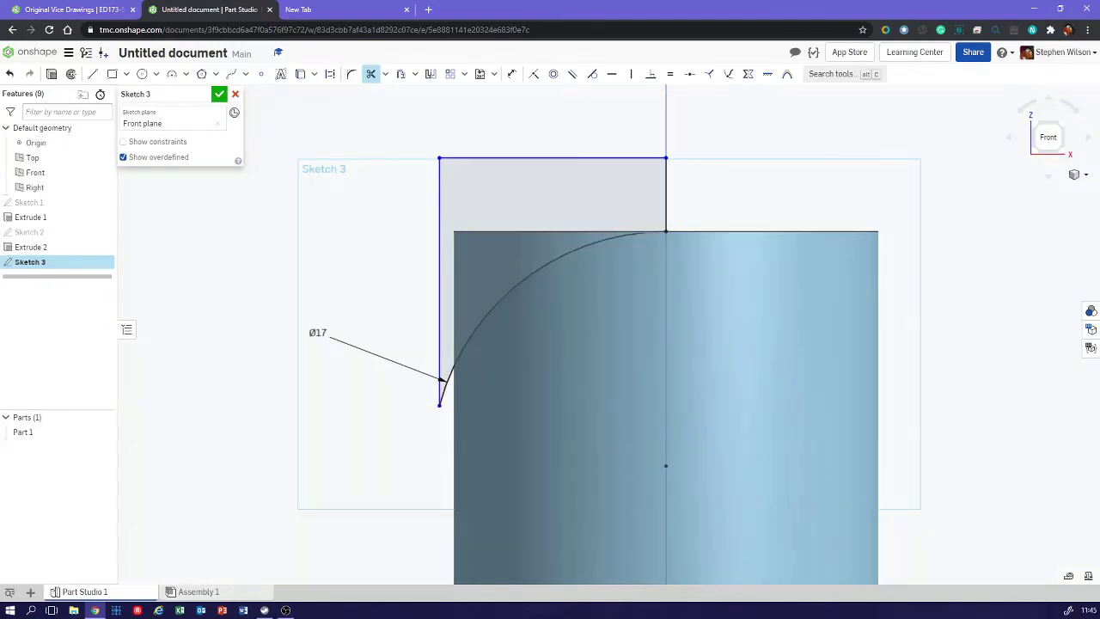
click(220, 94)
Revolve the arc profile as a full Remove cut about its vertical edge on the cylinder's centreline.
scroll(360, 260, down, 5)
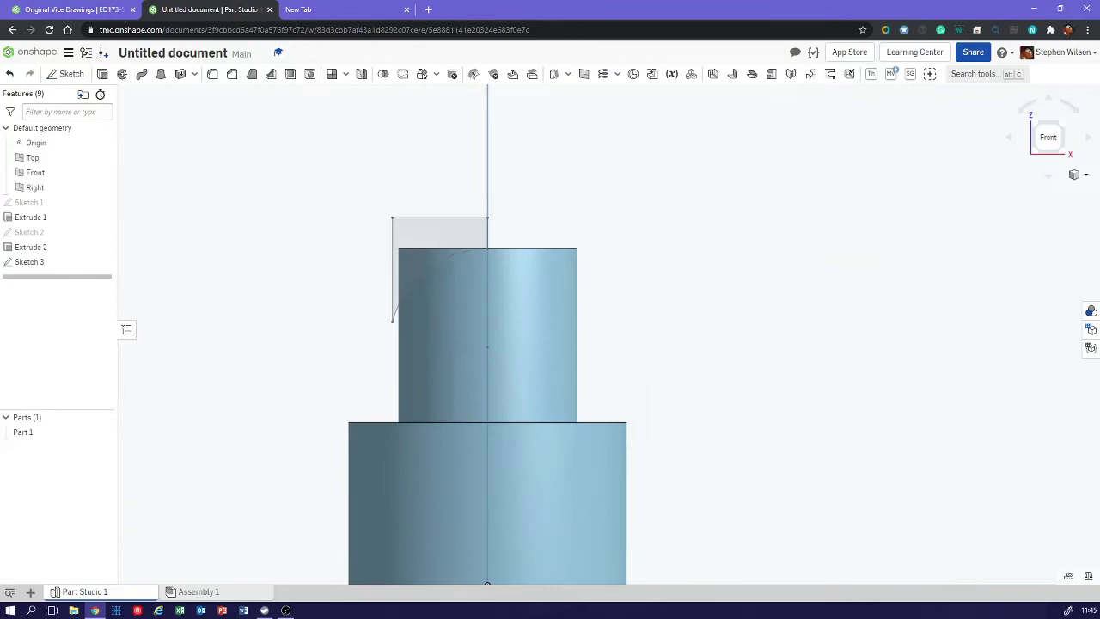
mouse_move(361, 260)
right_down()
mouse_move(430, 337)
mouse_move(404, 326)
right_up()
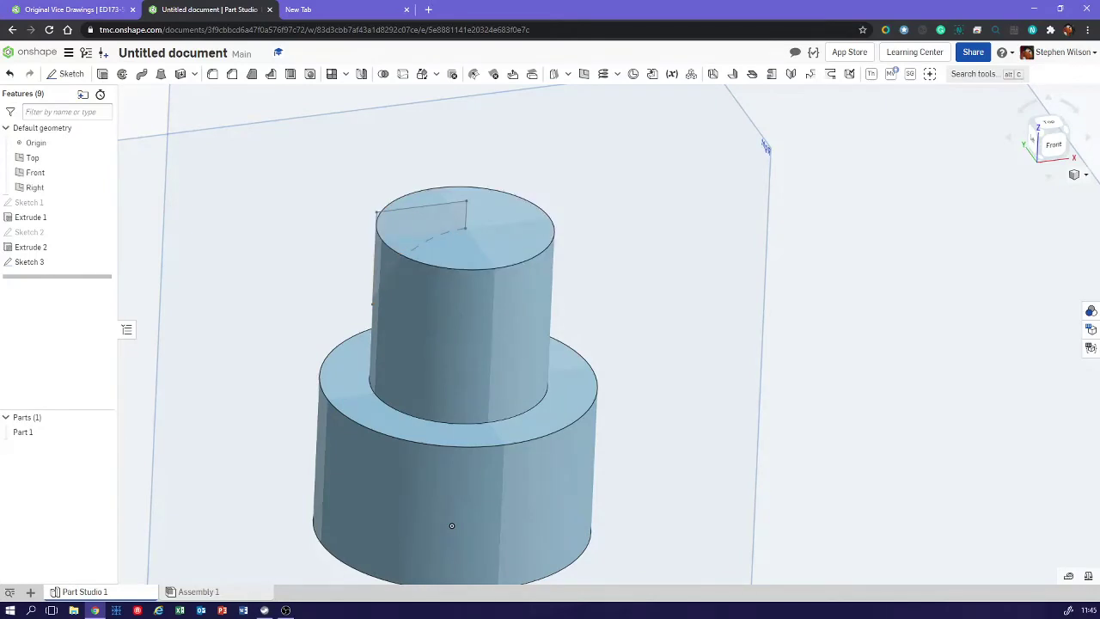
click(123, 74)
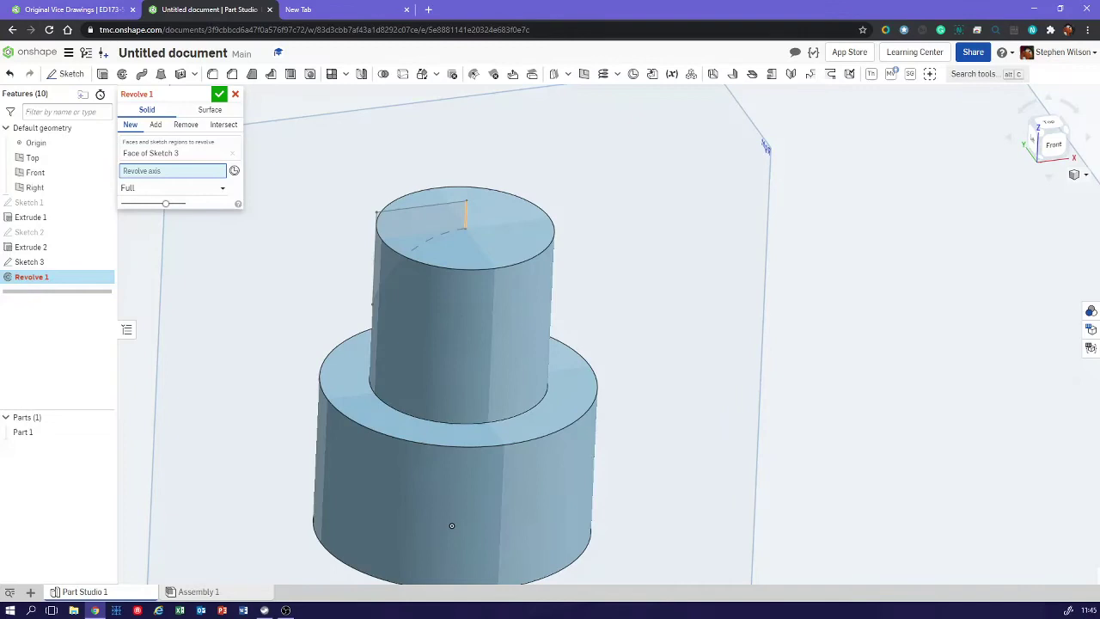
click(465, 215)
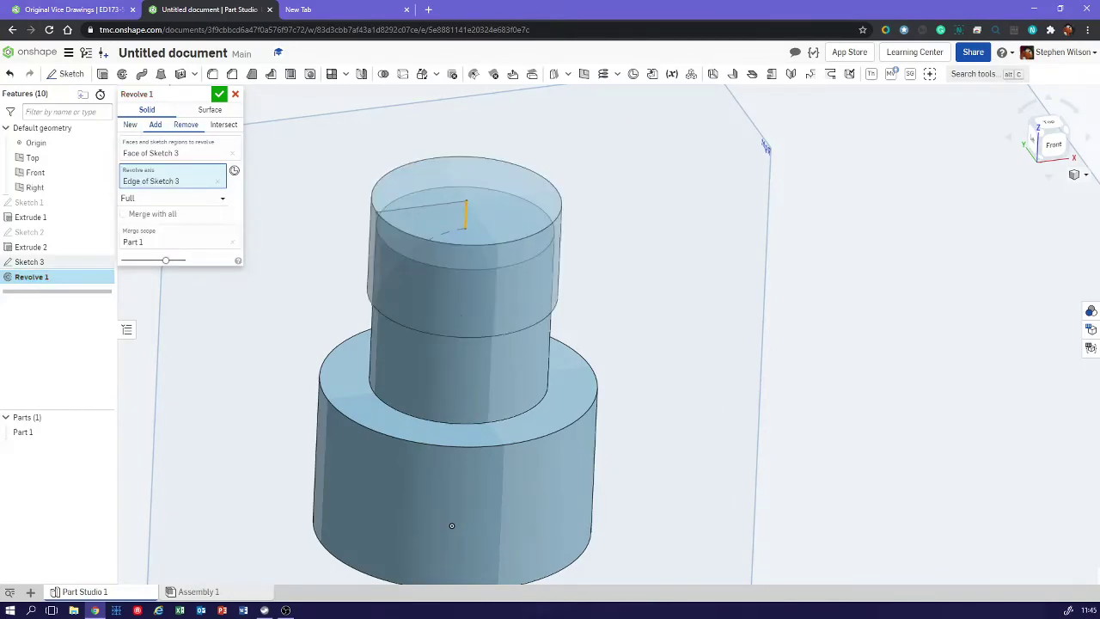
click(186, 123)
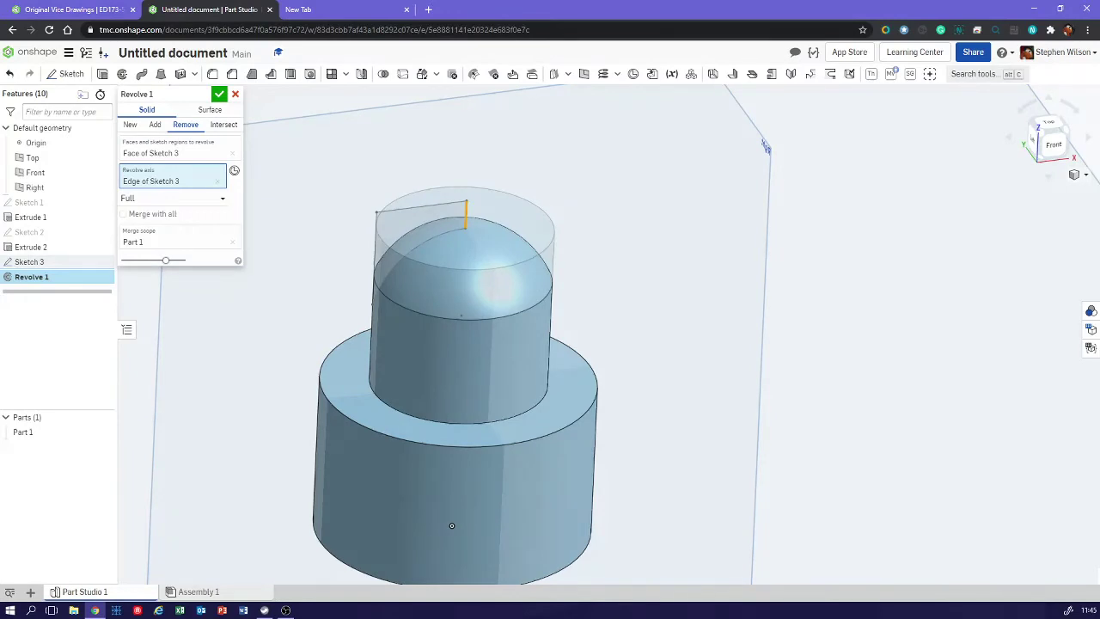
right_drag(451, 525, 526, 536)
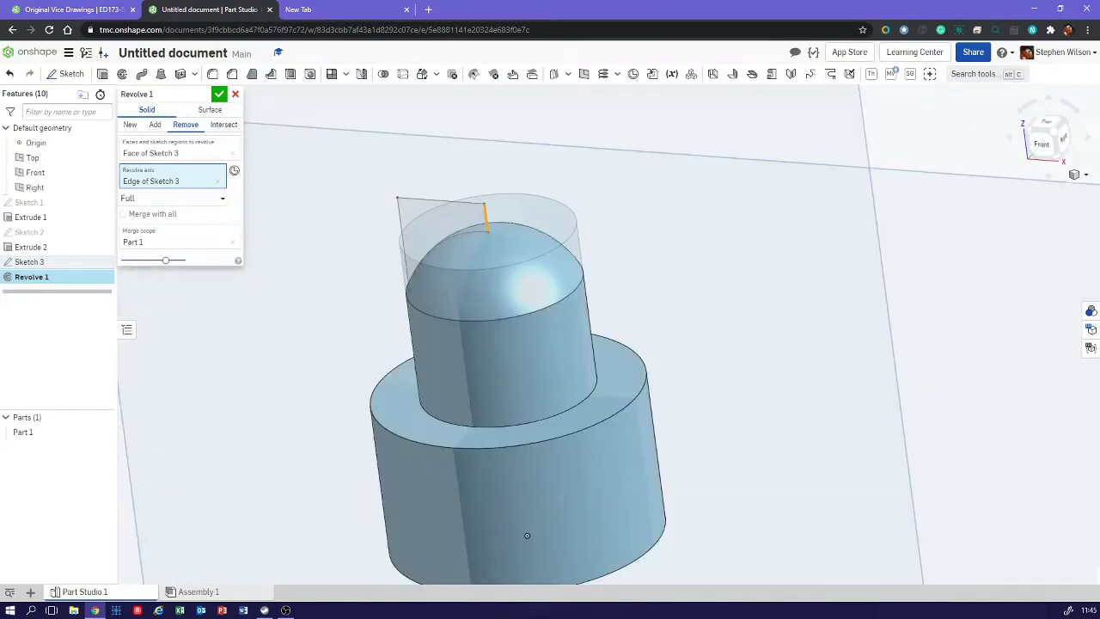
Try the revolve cut in one direction only, widening its angle in stages to 240 degrees.
click(172, 198)
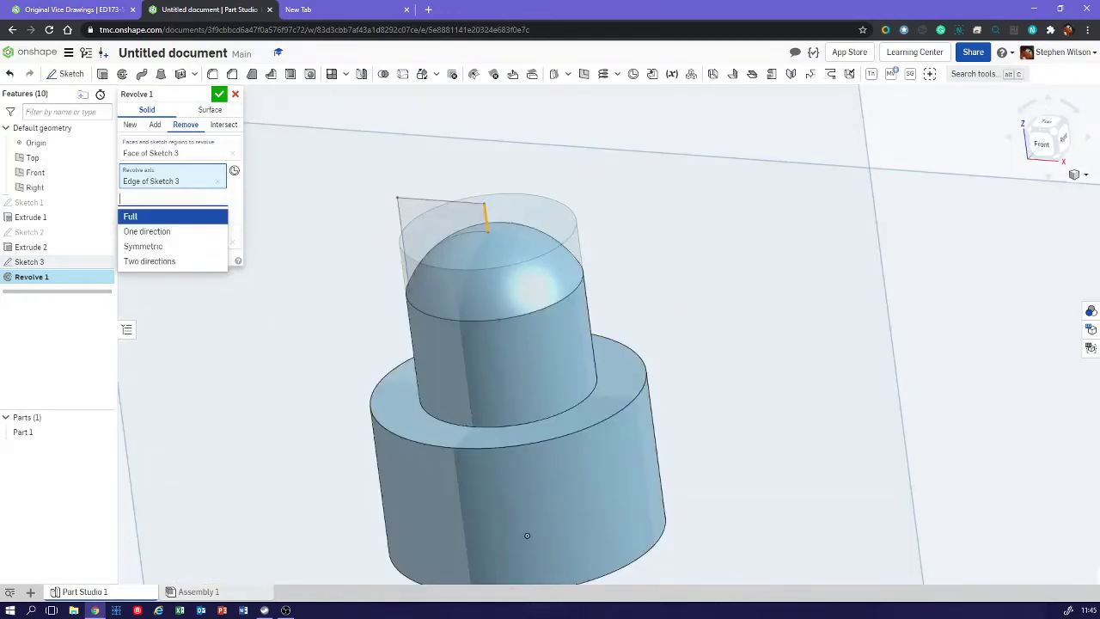
click(146, 229)
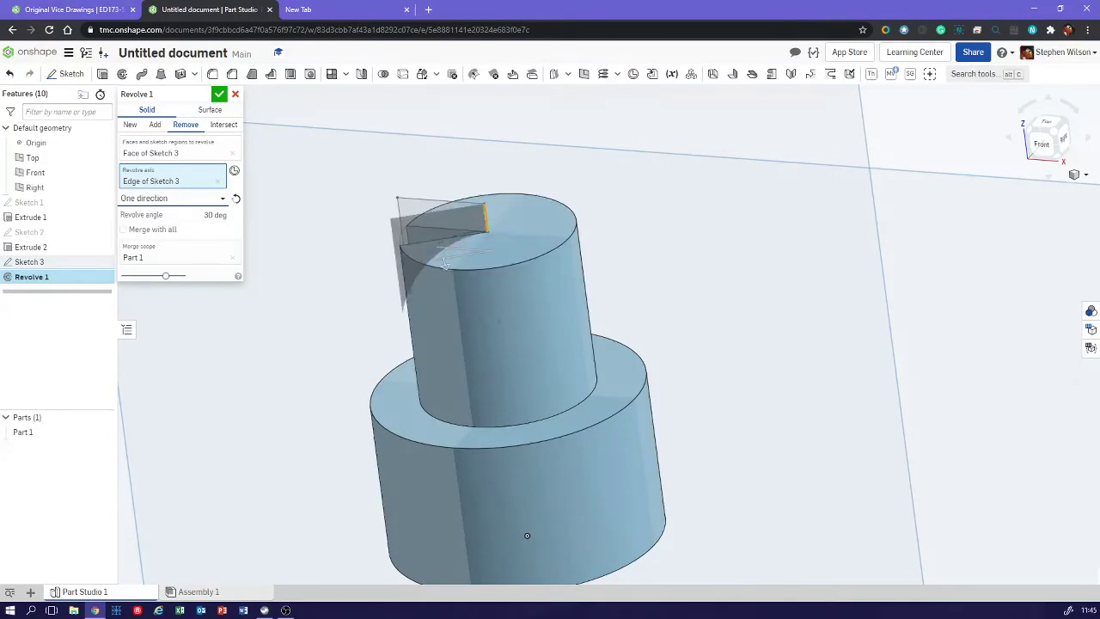
right_drag(527, 535, 421, 522)
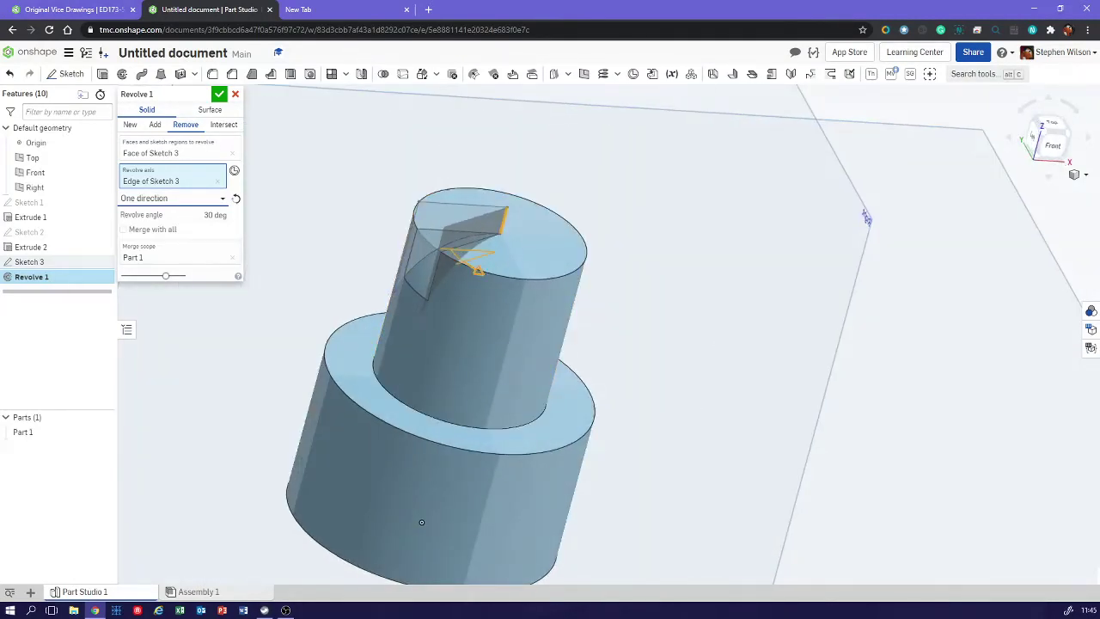
drag(479, 271, 501, 228)
text(180)
key(Return)
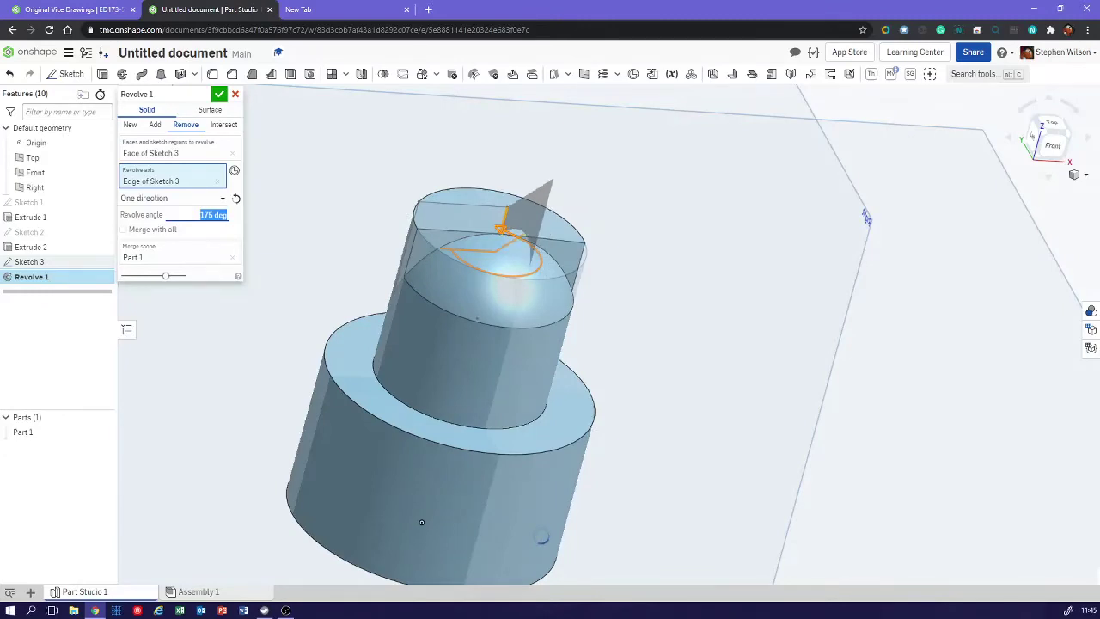
text(240)
key(Return)
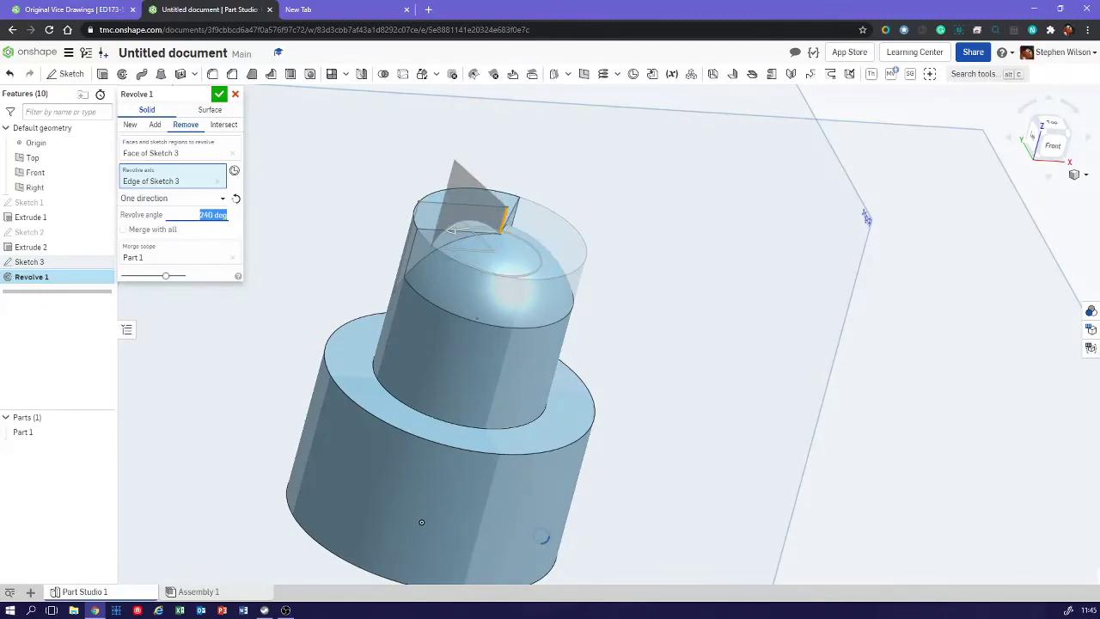
Set the revolve type back to Full, accept the cut, and view the domed end from the side.
click(184, 199)
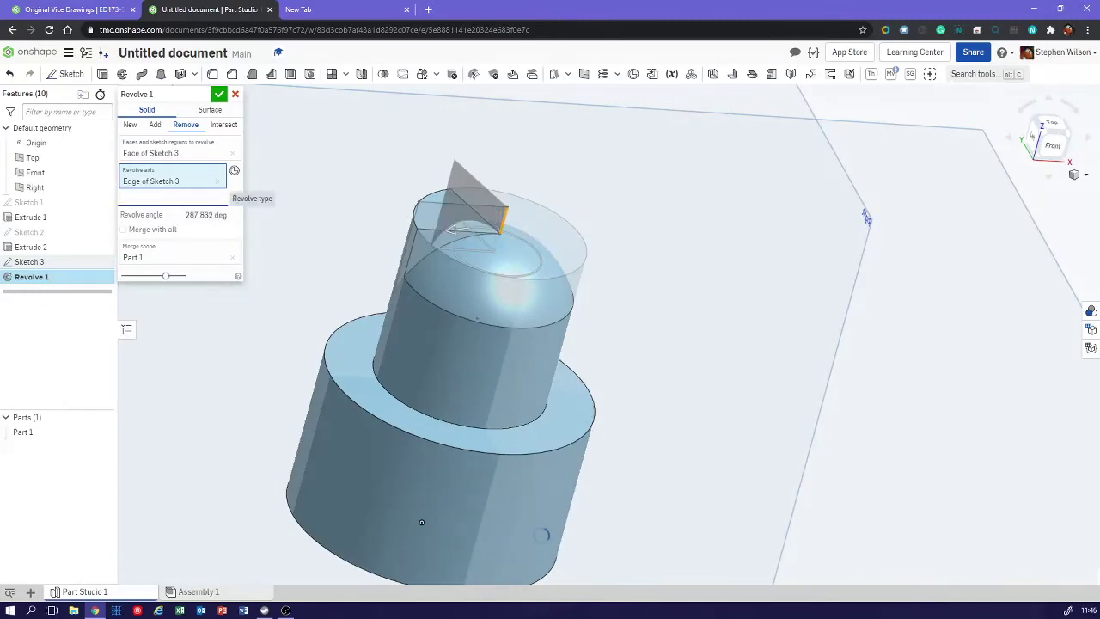
click(172, 198)
click(164, 217)
click(219, 95)
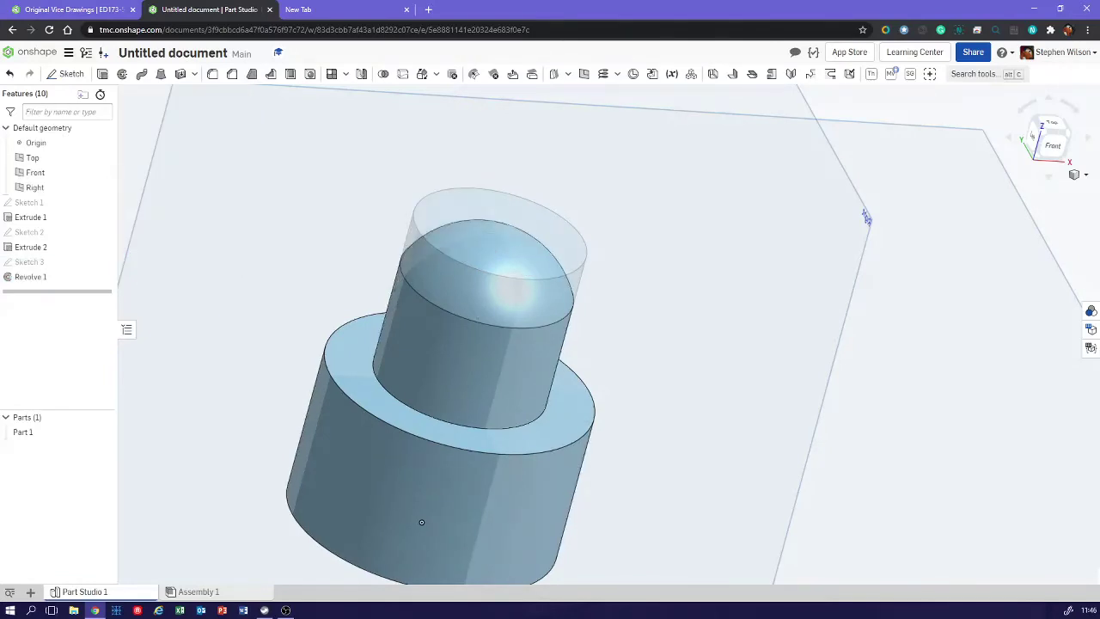
right_drag(422, 521, 524, 569)
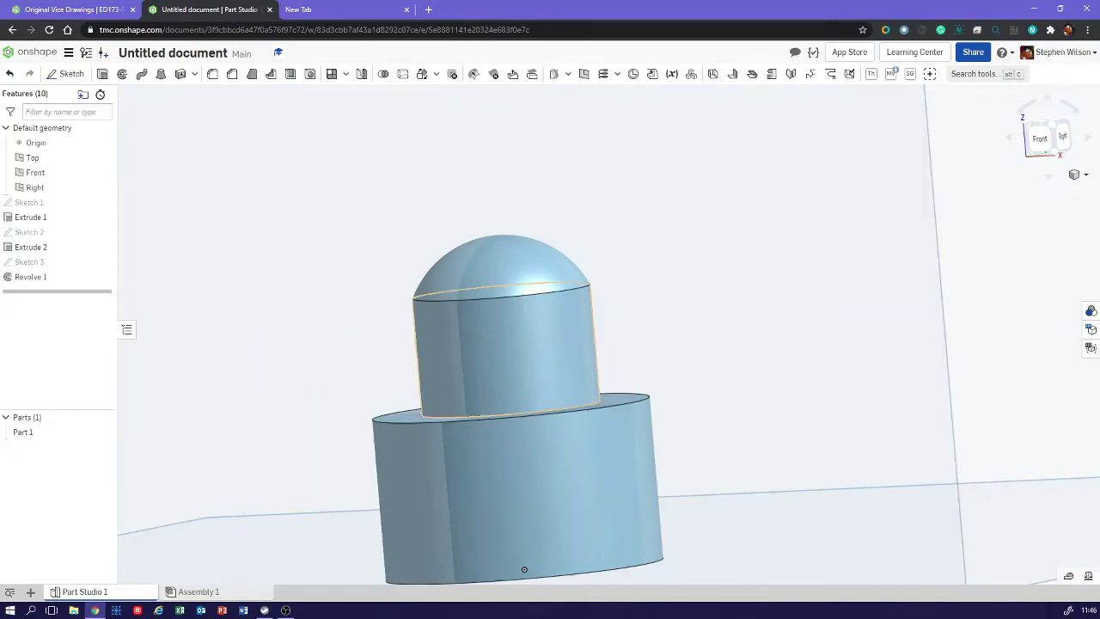
Examine the domed end and its radius dimension on drawing ED173-5 in Original Vice Drawings.
click(73, 9)
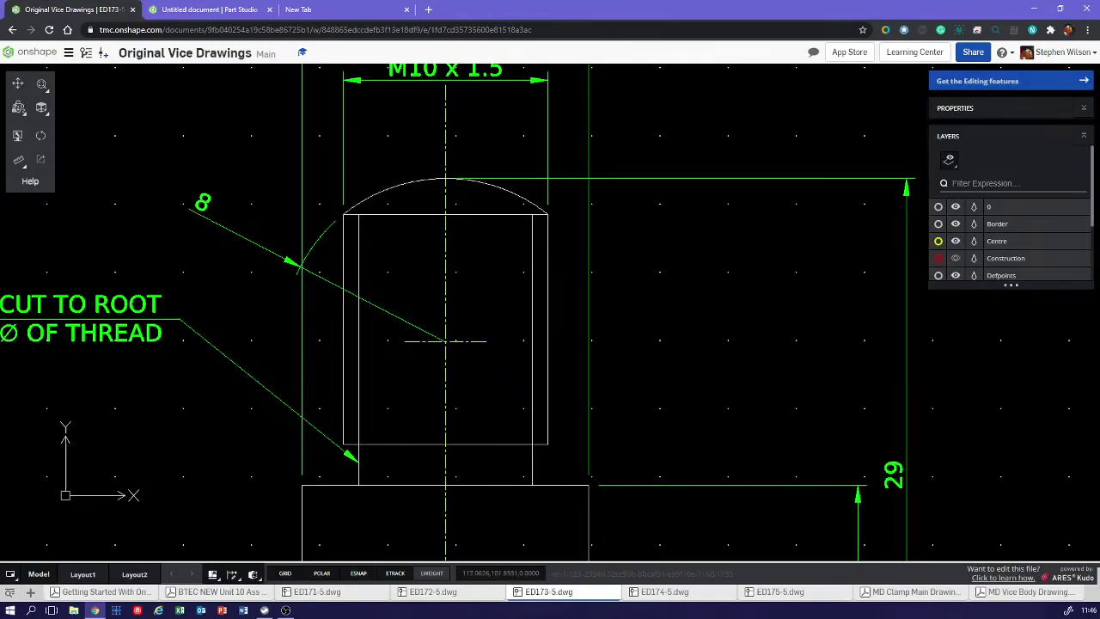
scroll(630, 279, down, 2)
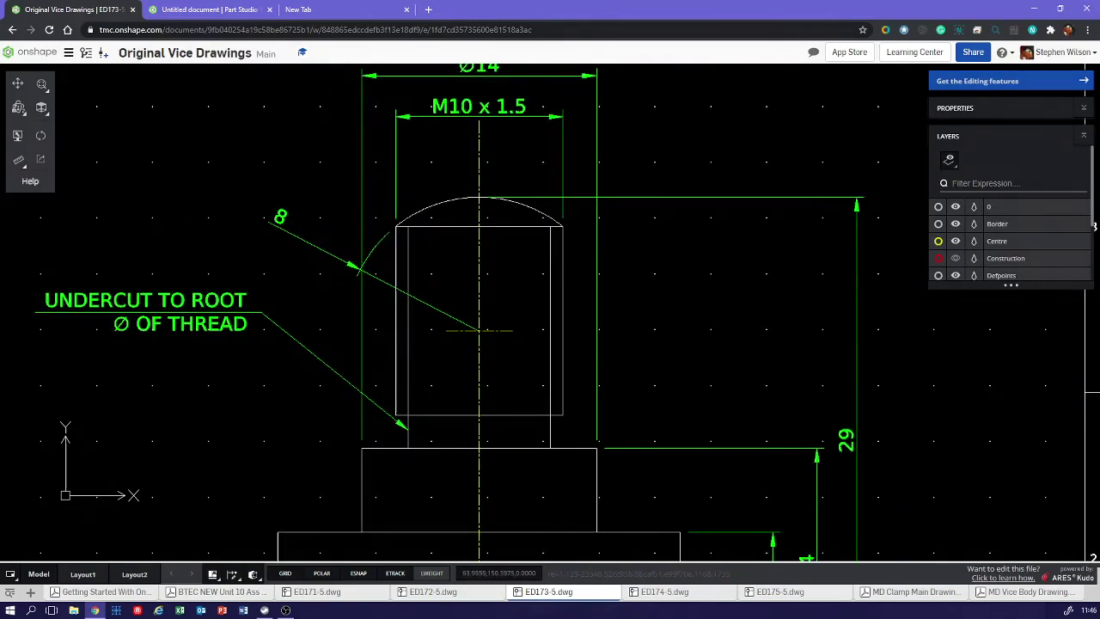
scroll(297, 240, up, 3)
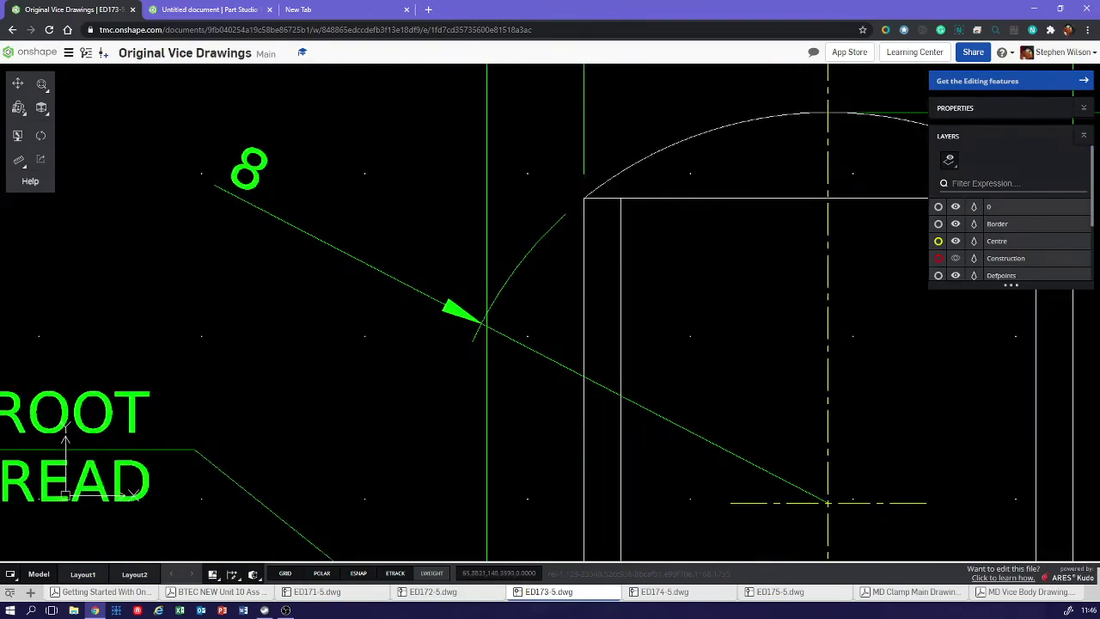
scroll(336, 223, down, 1)
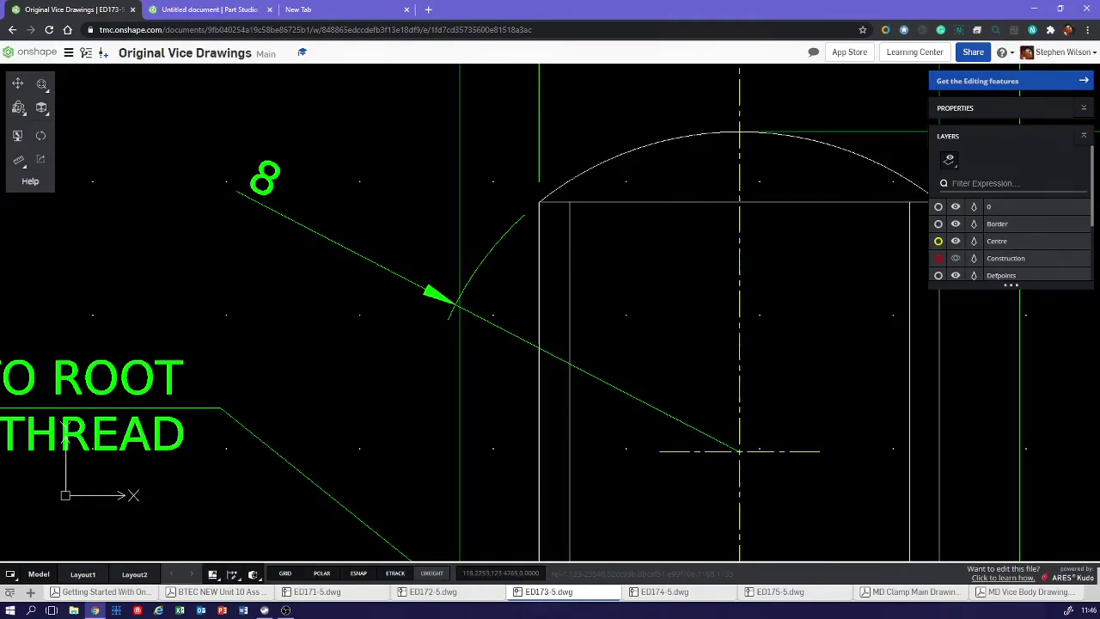
scroll(354, 365, down, 1)
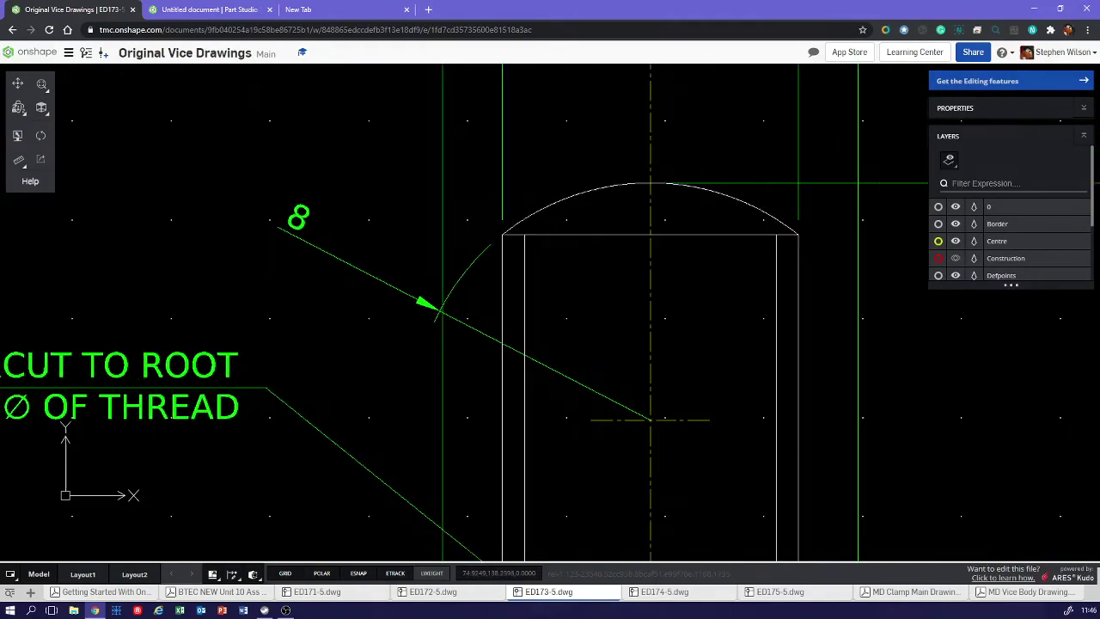
Open drawing ED174-5 and examine the screw's radius end, then its overall dimensions.
click(666, 592)
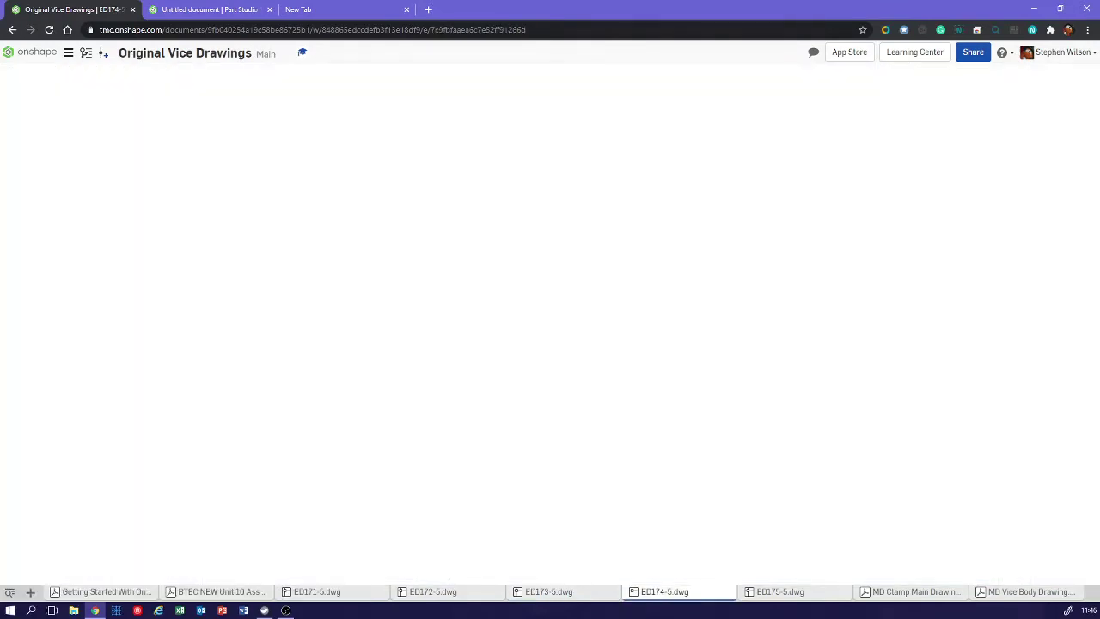
scroll(568, 391, up, 1)
scroll(481, 412, up, 5)
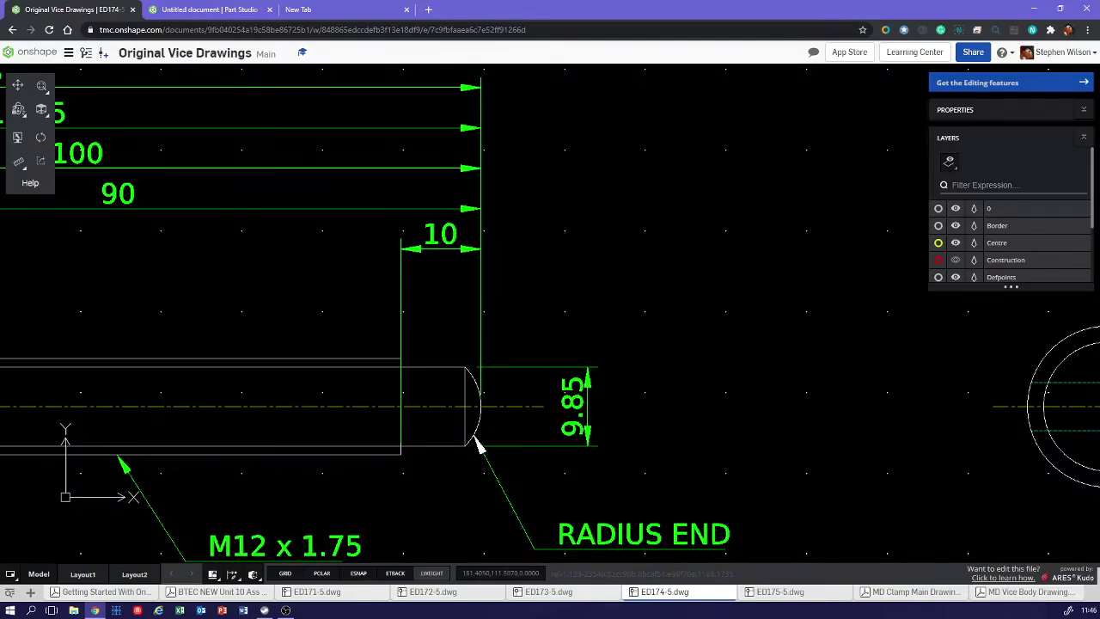
scroll(478, 444, down, 2)
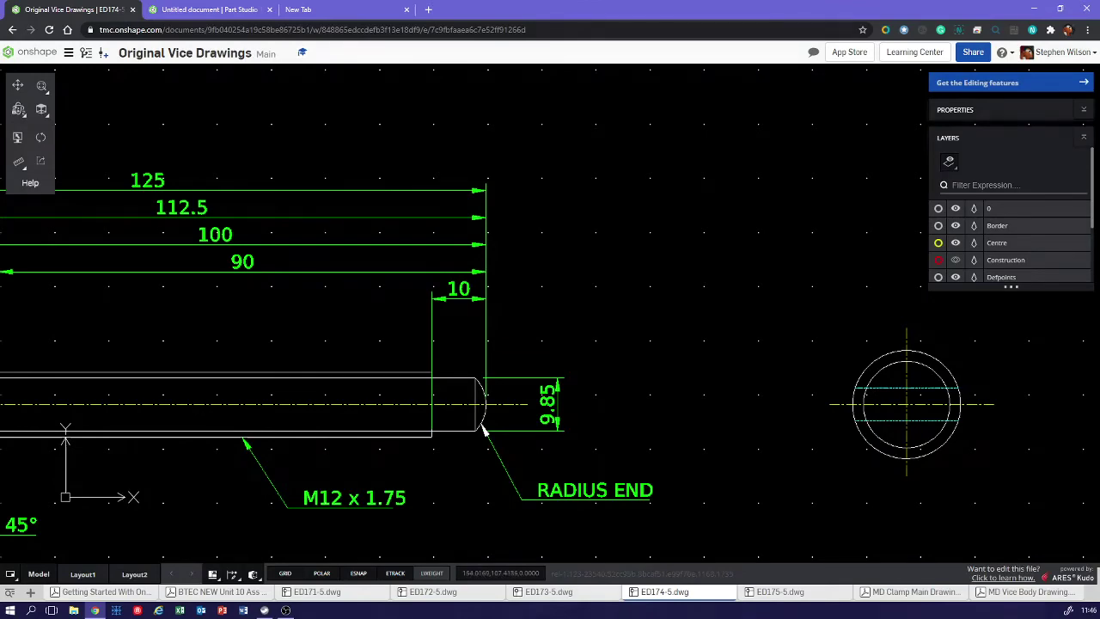
scroll(549, 378, down, 5)
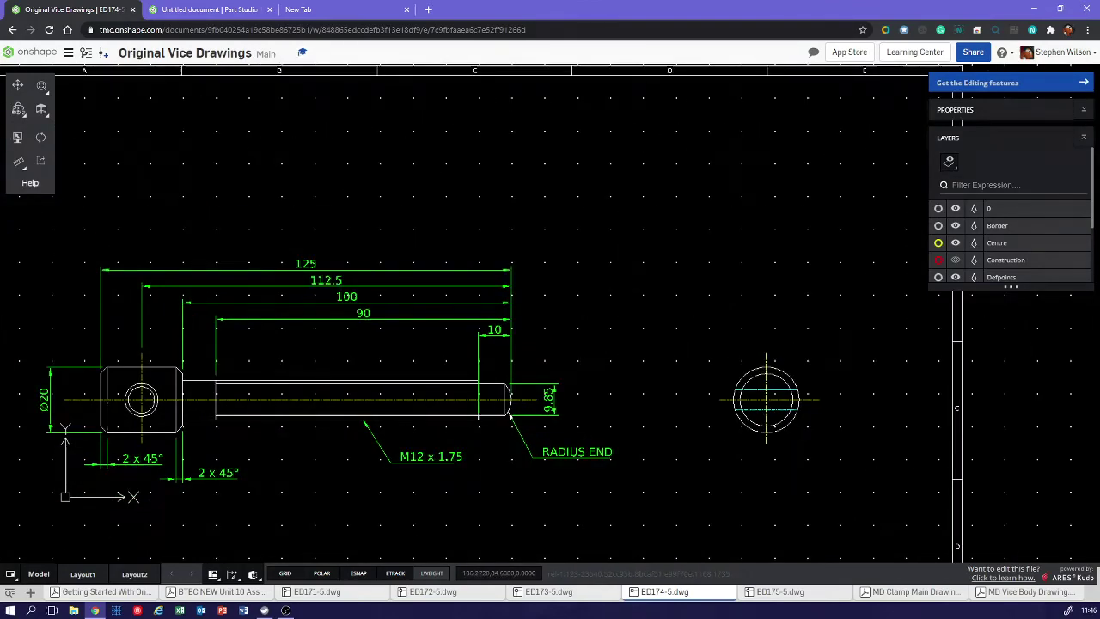
mouse_move(585, 450)
middle_down()
mouse_move(519, 343)
mouse_move(595, 305)
middle_up()
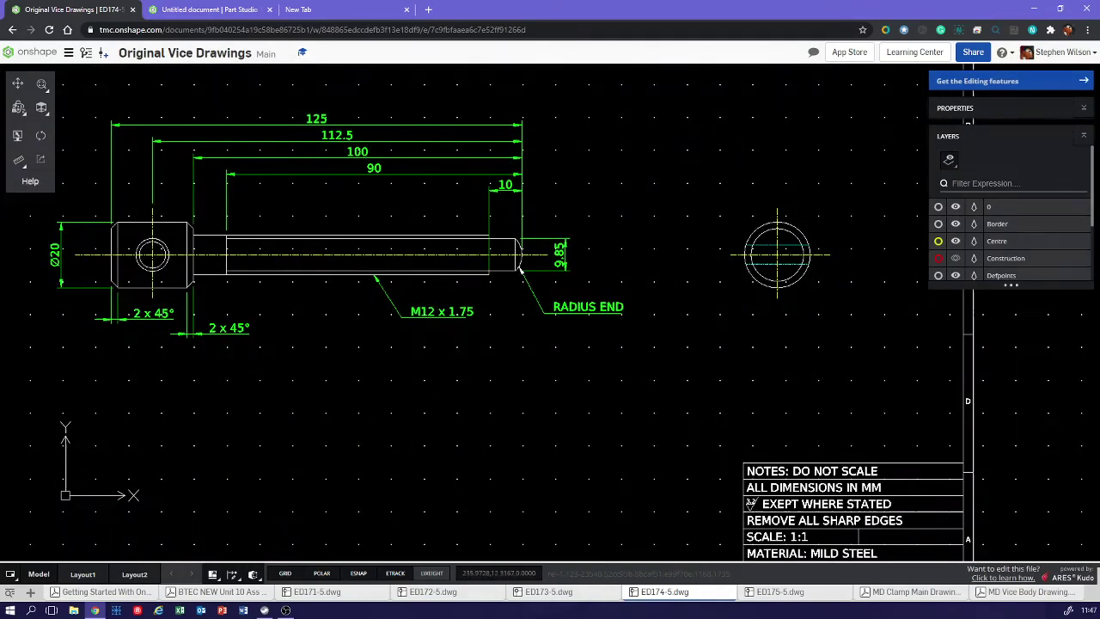
Open drawing ED175-5 and examine the T-bar's lengths, diameters and end chamfer.
click(773, 591)
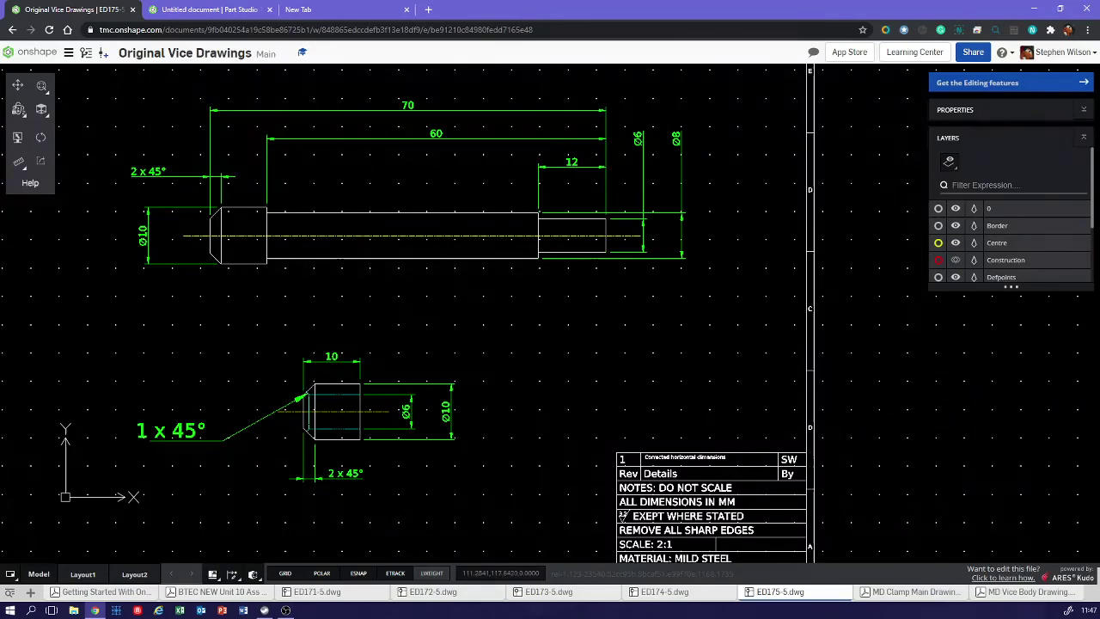
mouse_move(281, 260)
middle_down()
mouse_move(384, 278)
mouse_move(372, 284)
middle_up()
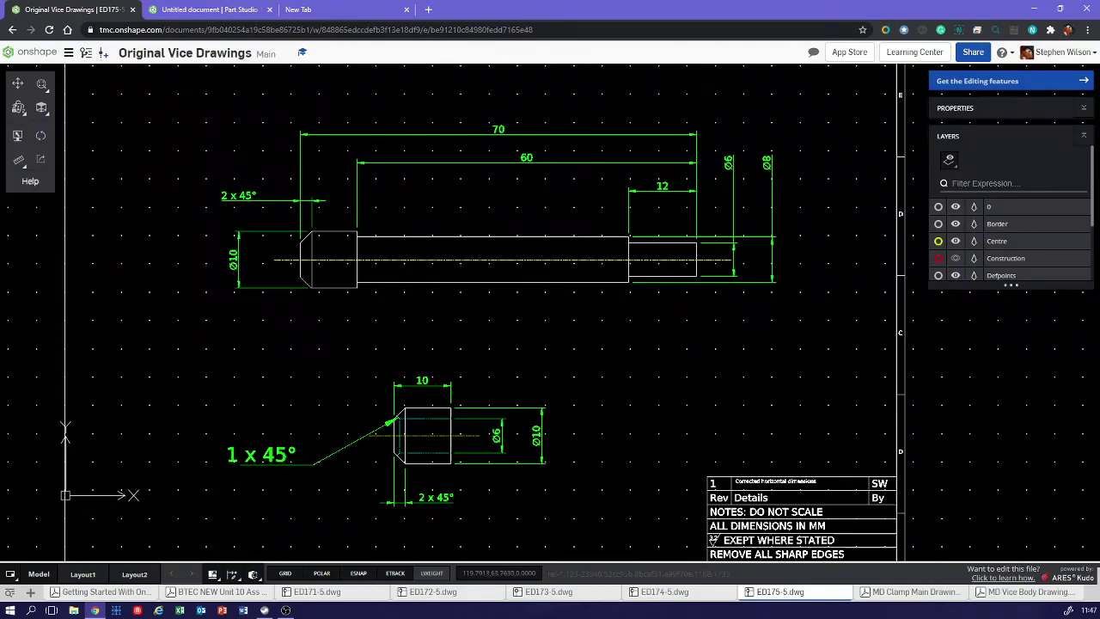
scroll(464, 282, up, 5)
middle_drag(464, 281, 448, 387)
scroll(505, 331, up, 1)
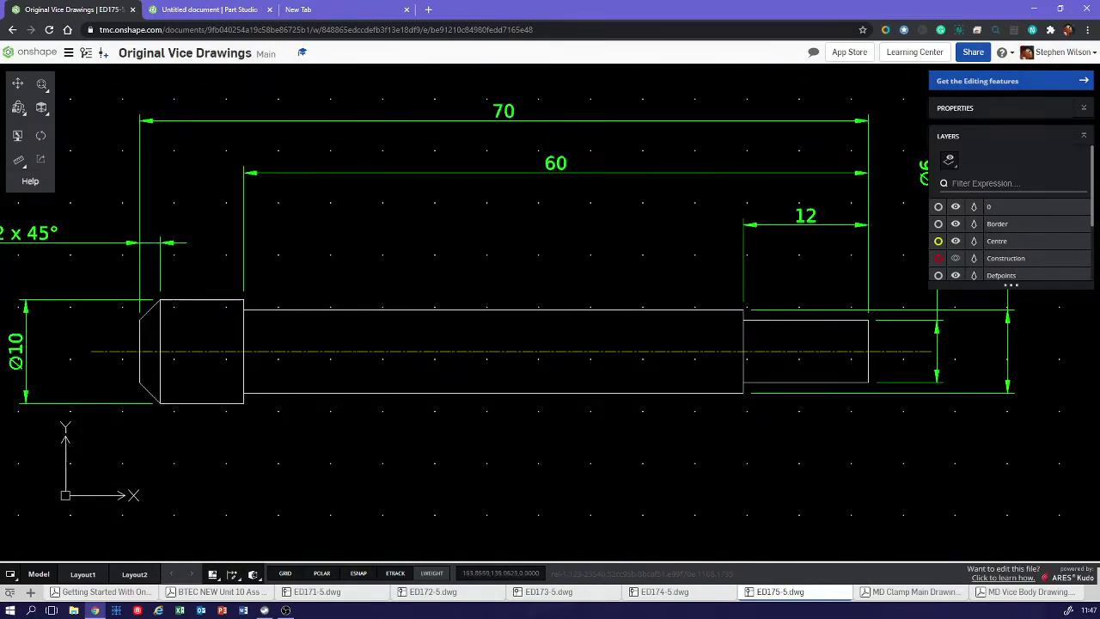
Examine the T-bar's small end cap, including its bore and chamfers, and compare it with the bar's stepped end.
scroll(569, 299, down, 9)
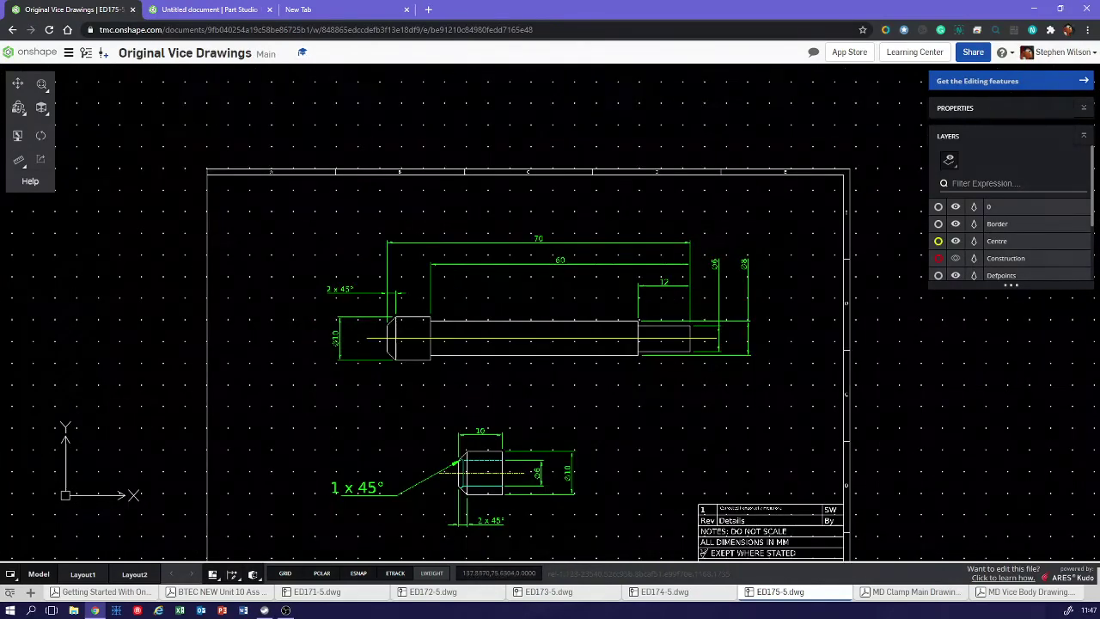
middle_drag(496, 510, 547, 364)
scroll(548, 363, up, 5)
scroll(570, 116, up, 2)
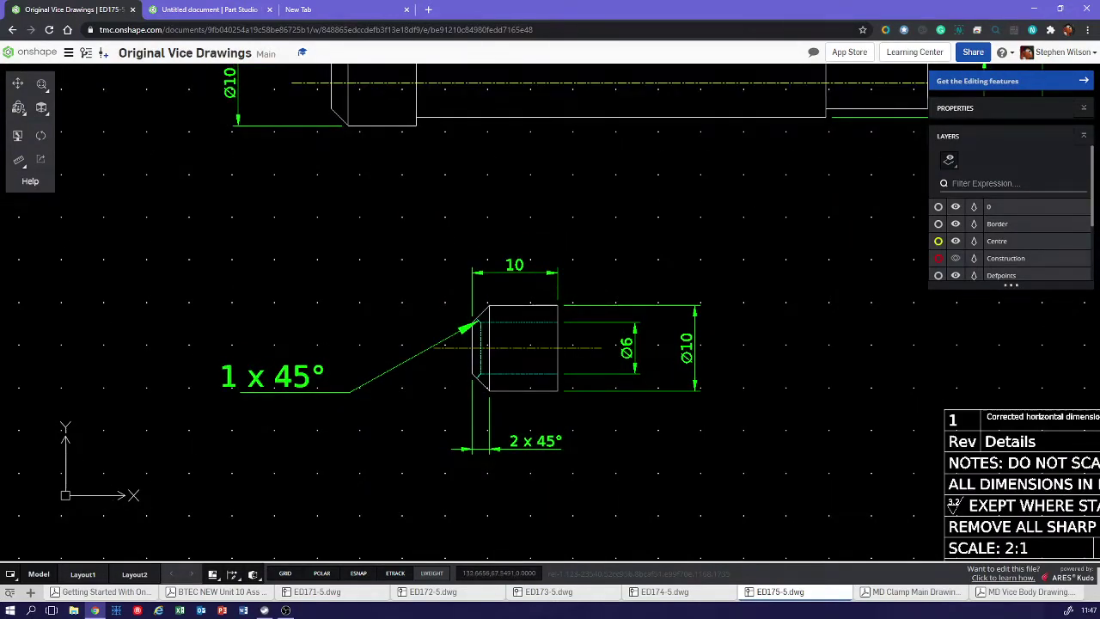
scroll(653, 225, down, 1)
scroll(713, 244, up, 4)
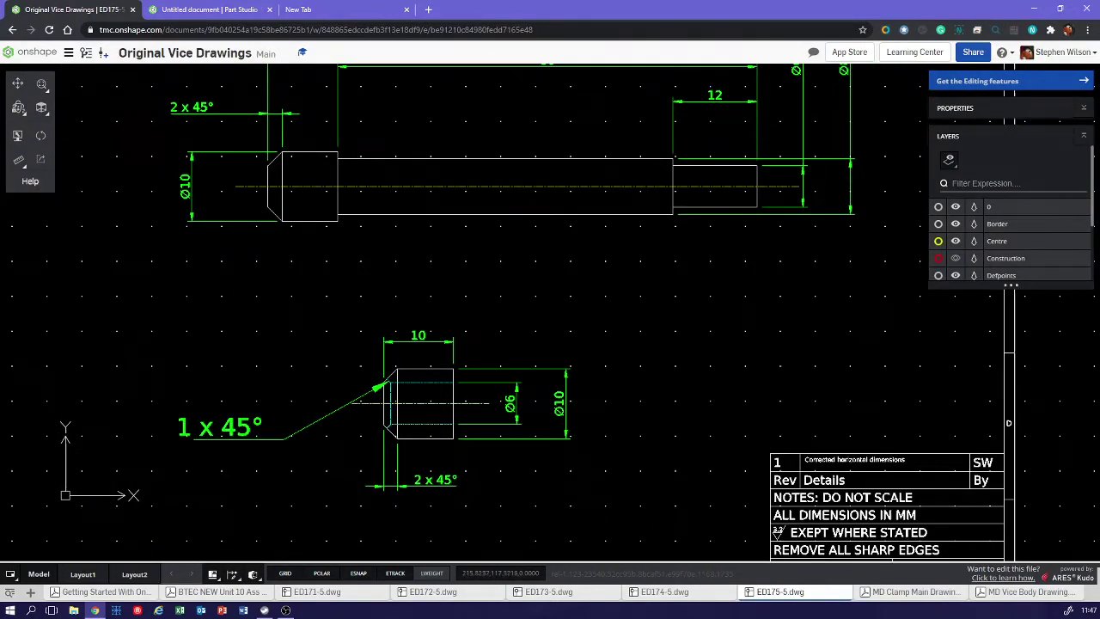
middle_drag(700, 201, 629, 345)
scroll(629, 344, up, 1)
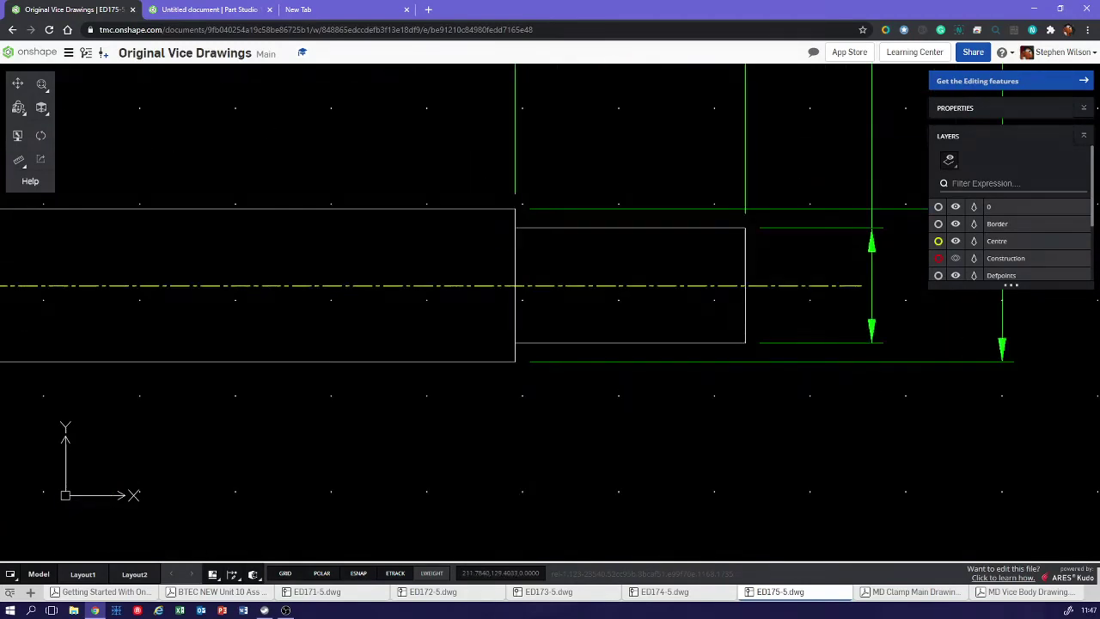
scroll(614, 286, down, 6)
middle_drag(460, 429, 521, 334)
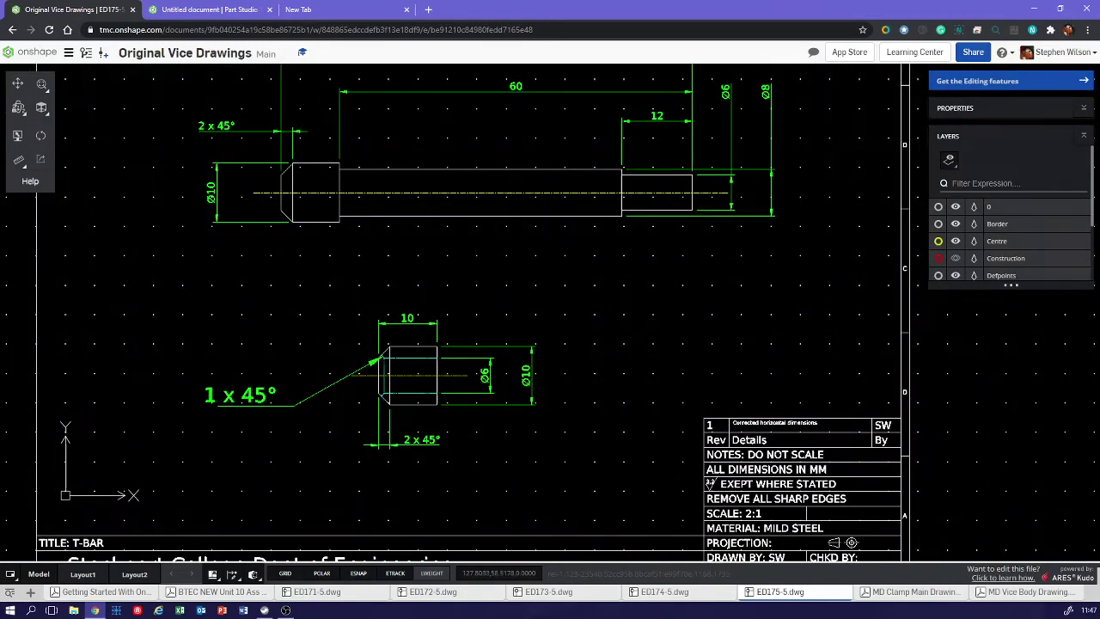
scroll(430, 384, up, 2)
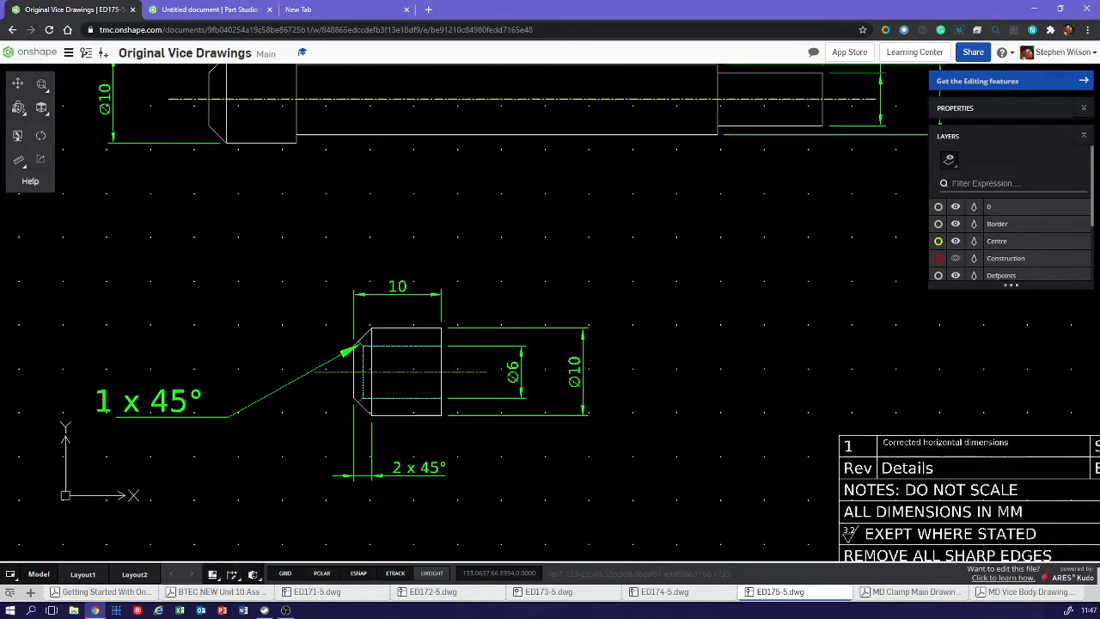
scroll(422, 393, down, 2)
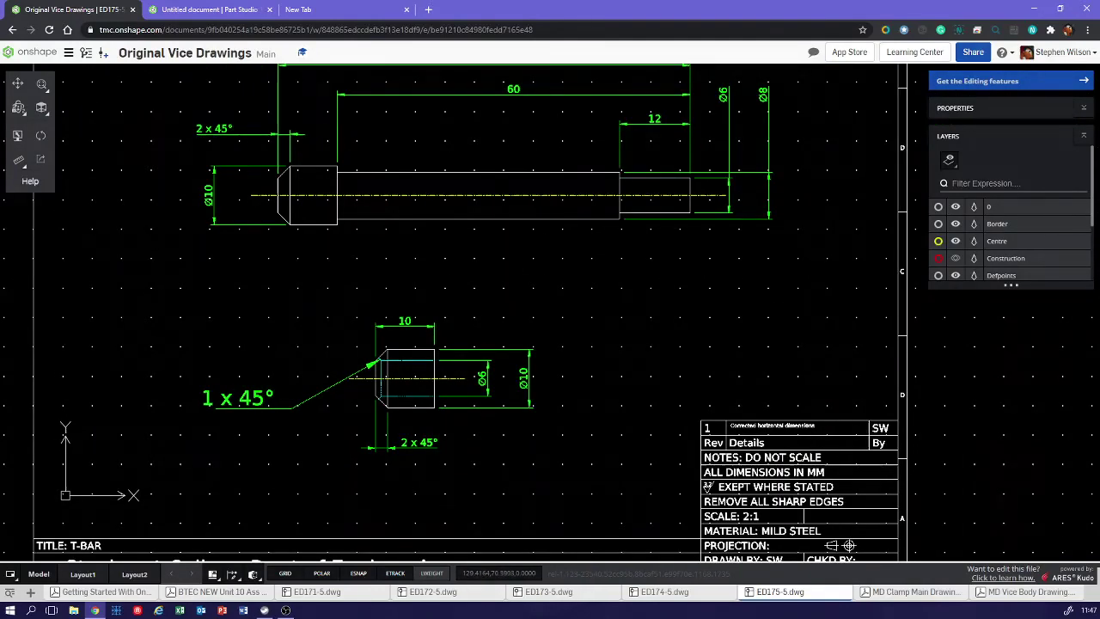
scroll(421, 361, down, 1)
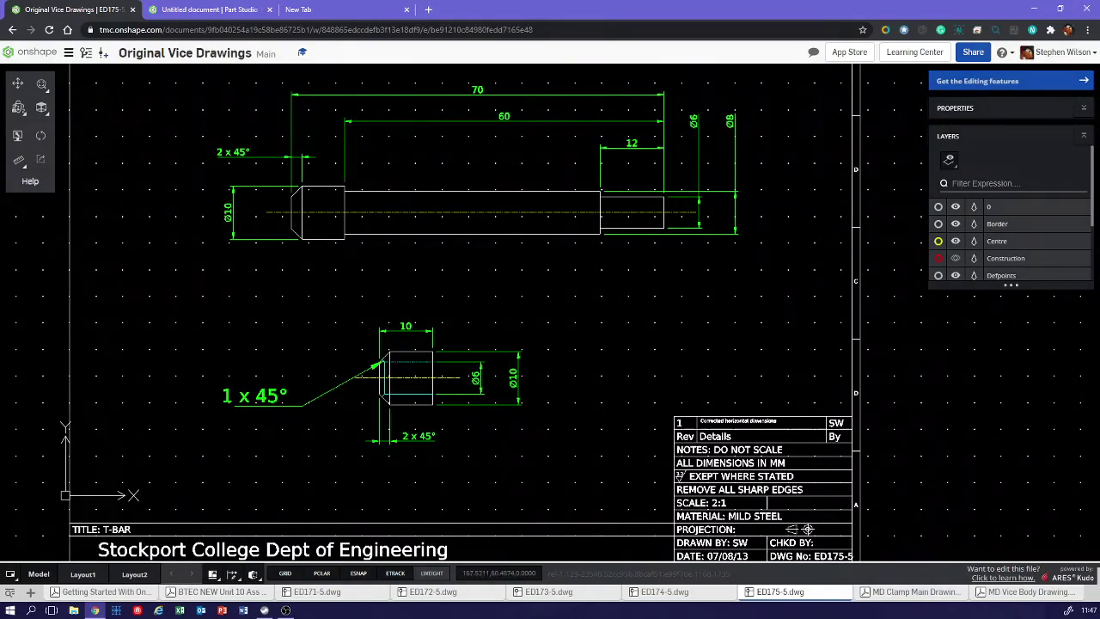
Compare the end cap's bore and outer diameter with the T-bar's stepped end on drawing ED175-5.
scroll(520, 382, up, 5)
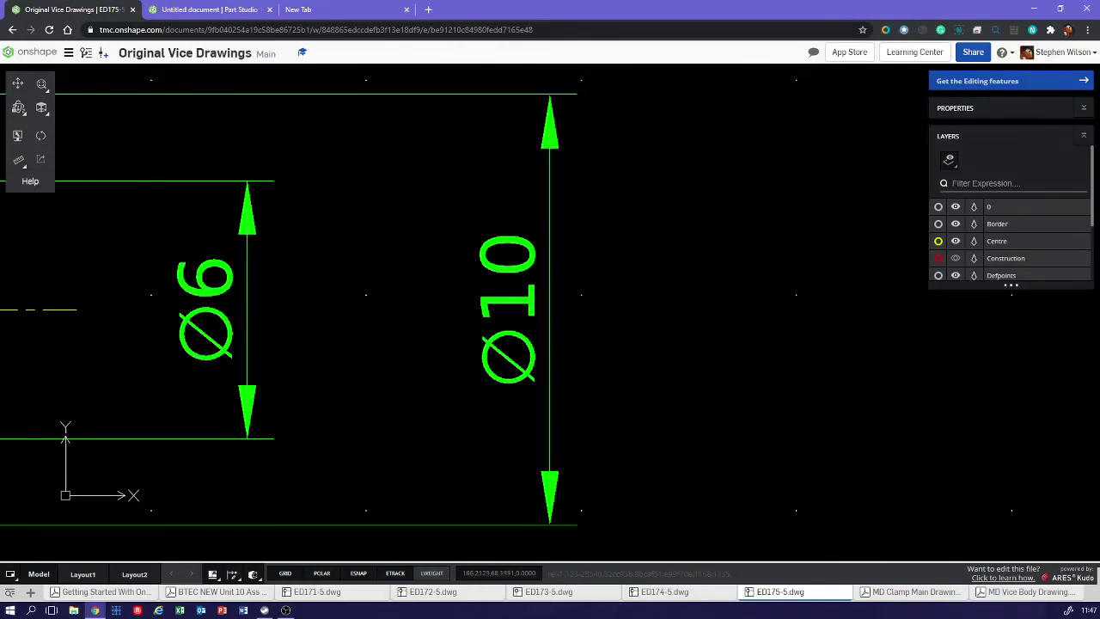
scroll(522, 342, down, 5)
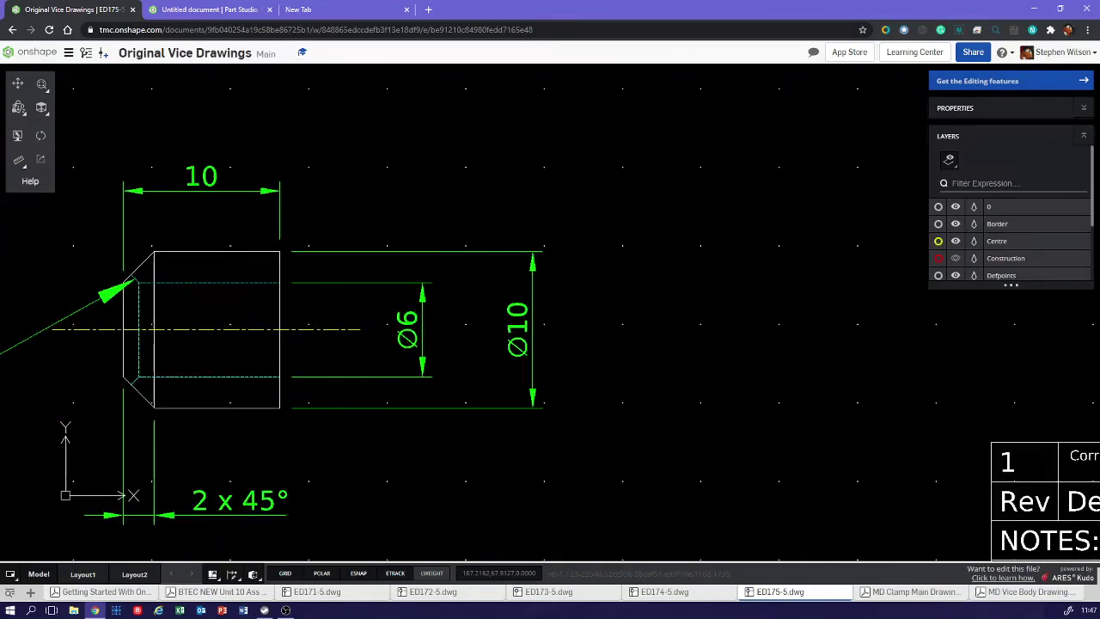
scroll(522, 340, down, 5)
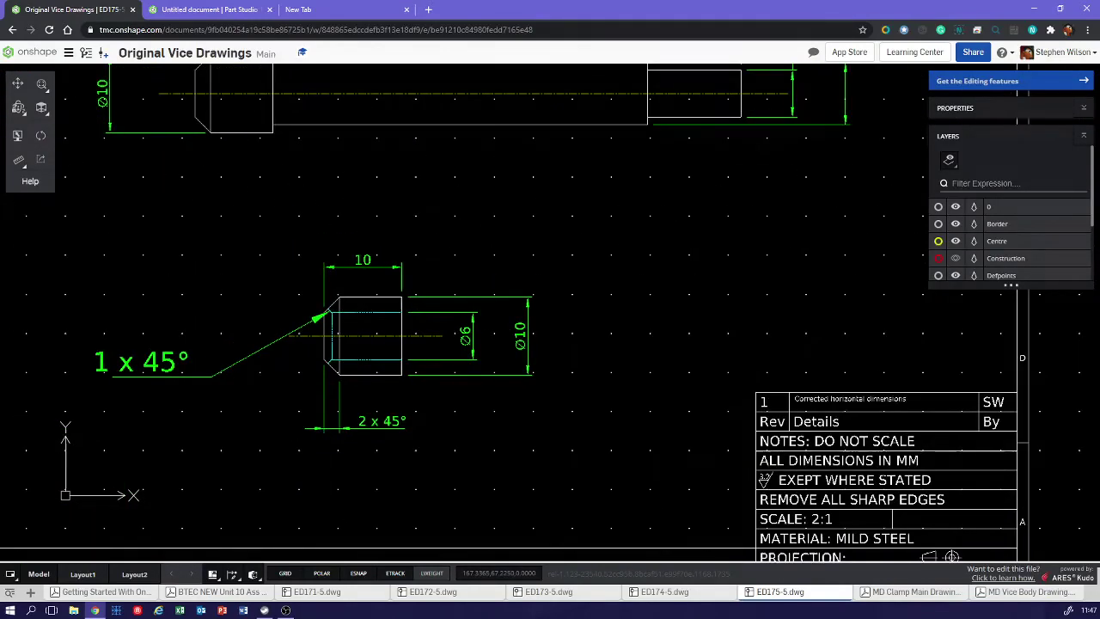
scroll(659, 160, up, 3)
scroll(647, 210, up, 4)
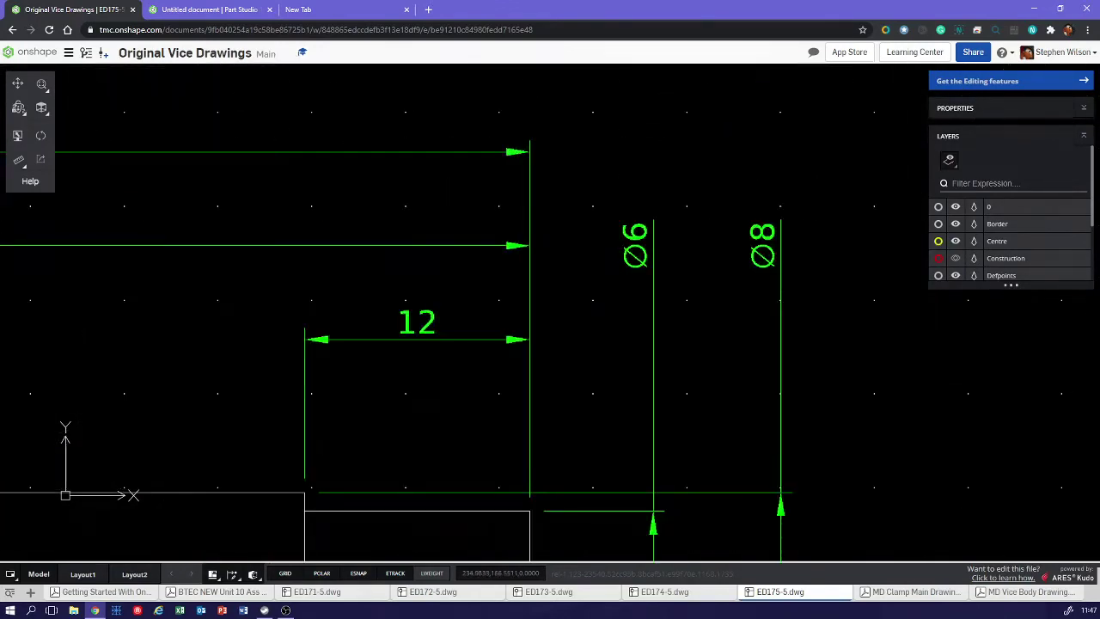
scroll(647, 287, down, 4)
scroll(639, 294, down, 7)
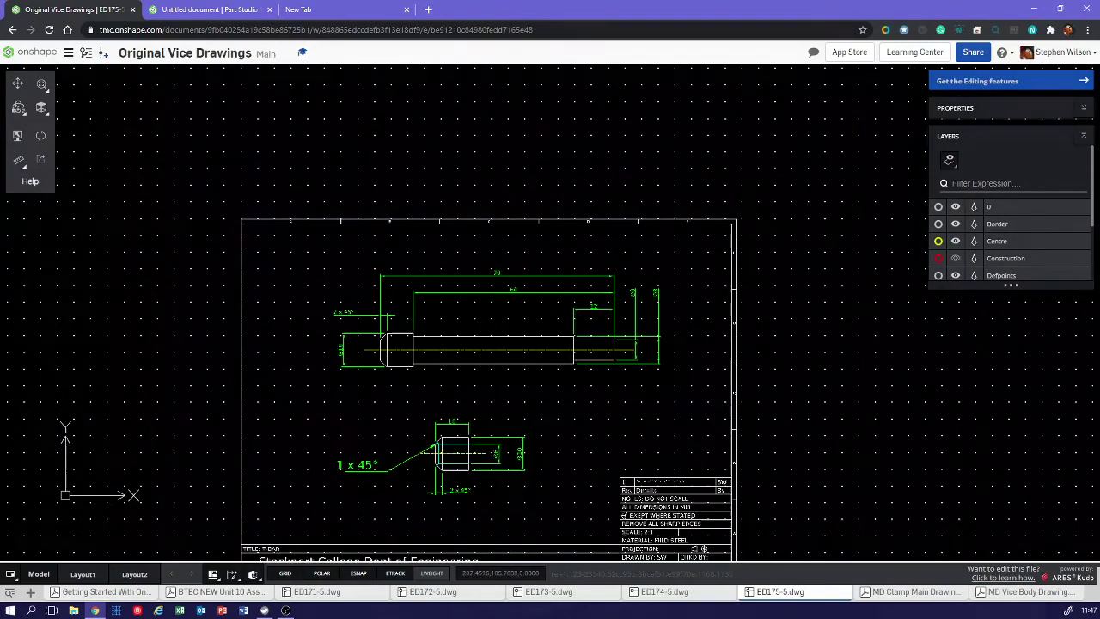
middle_drag(516, 409, 528, 289)
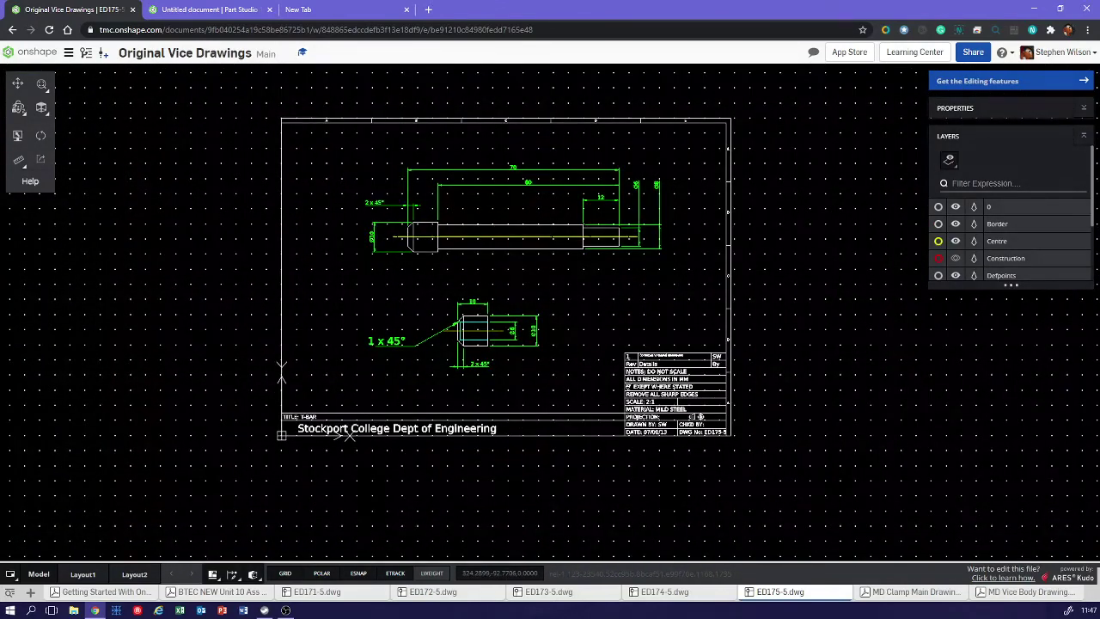
Open the MD Clamp Main Drawing and examine the clamp's bend profile, threaded hole and flat pattern.
click(913, 591)
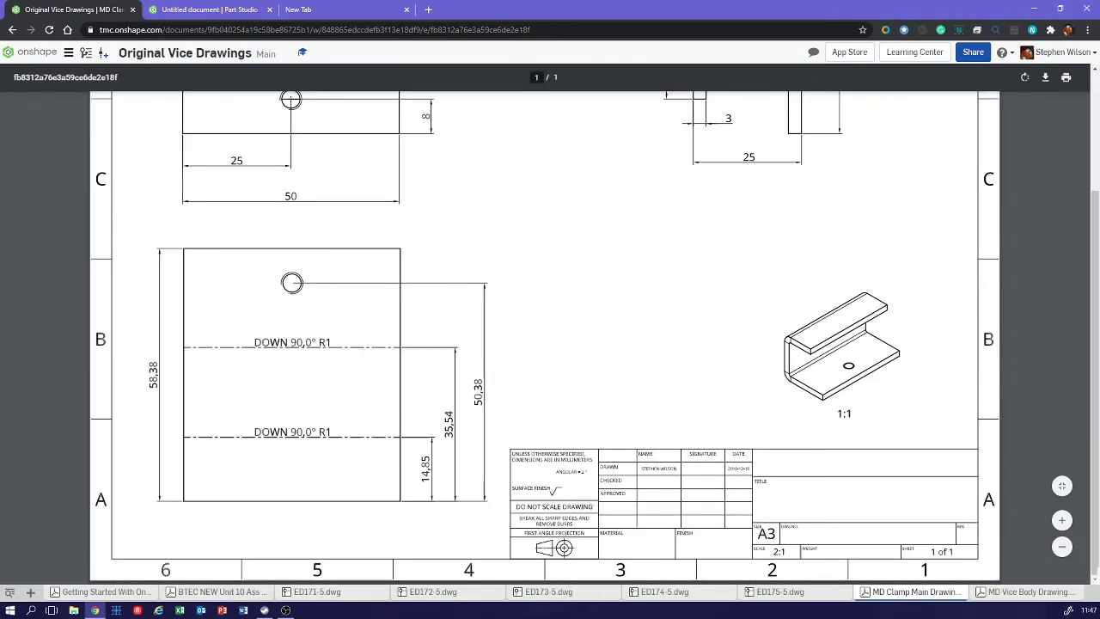
scroll(545, 340, up, 3)
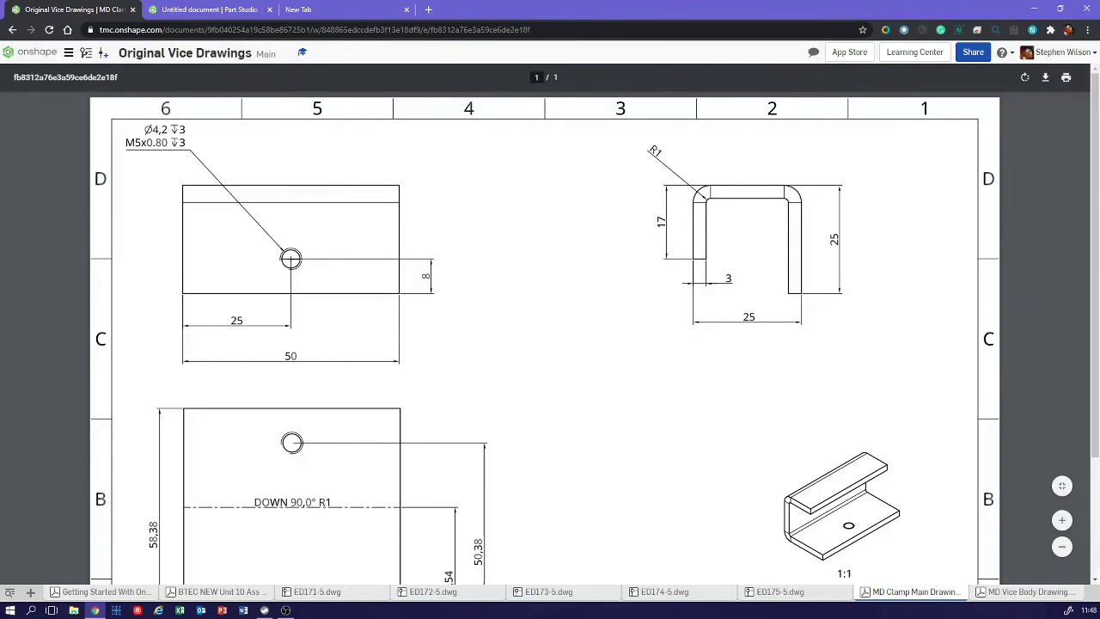
scroll(545, 337, down, 2)
scroll(544, 337, up, 1)
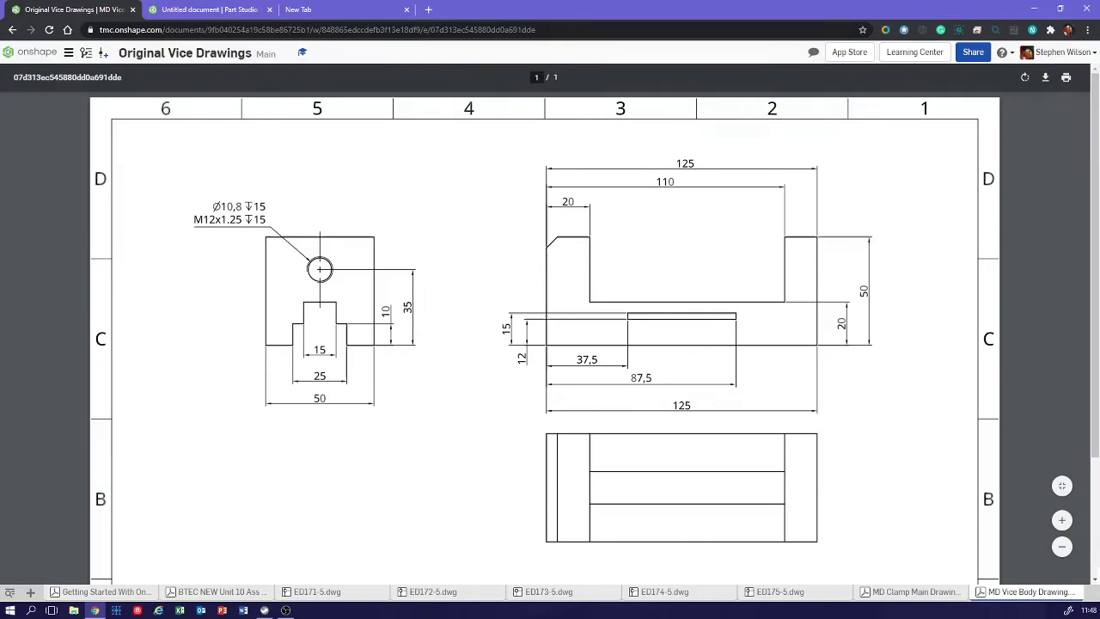
Enlarge the MD Vice Body Drawing and examine the end view with its threaded hole and stepped slot, then the side view's lengths and heights.
click(1062, 520)
click(1062, 520)
click(1062, 520)
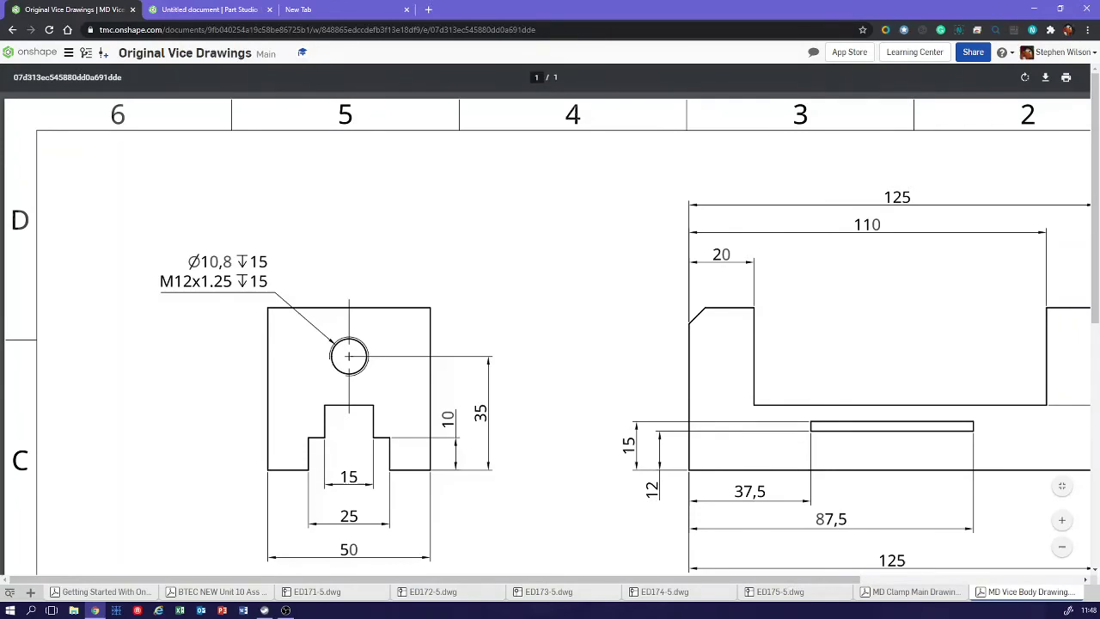
click(1061, 519)
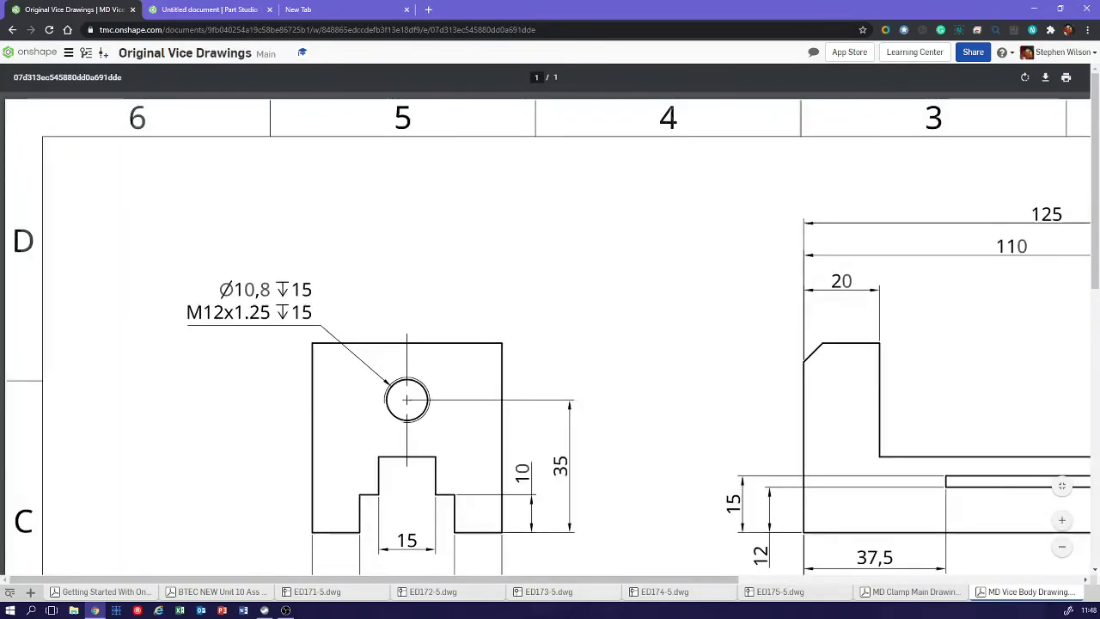
scroll(550, 335, down, 1)
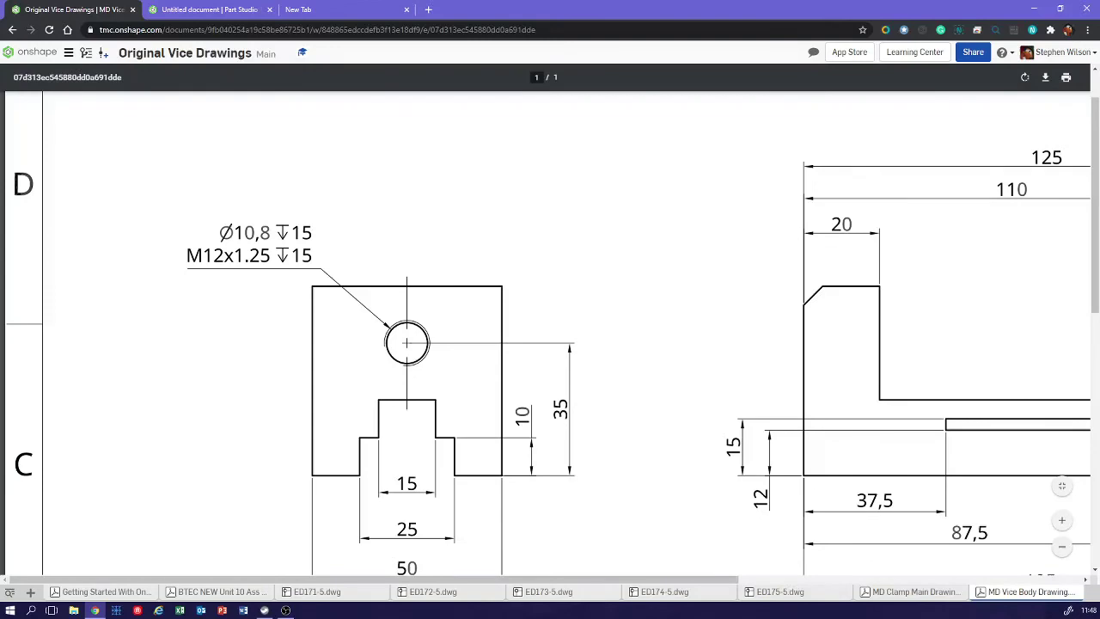
scroll(550, 335, right, 6)
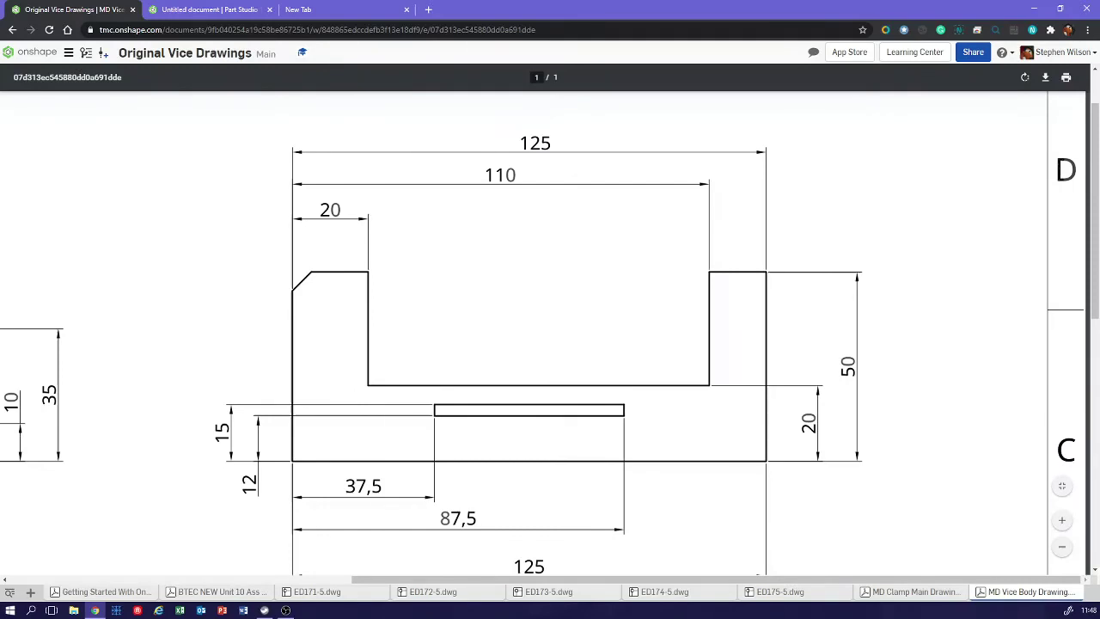
Open the Unit 10 Pin Vice document and display its Seven Part Assembly.
key(ctrl+Tab)
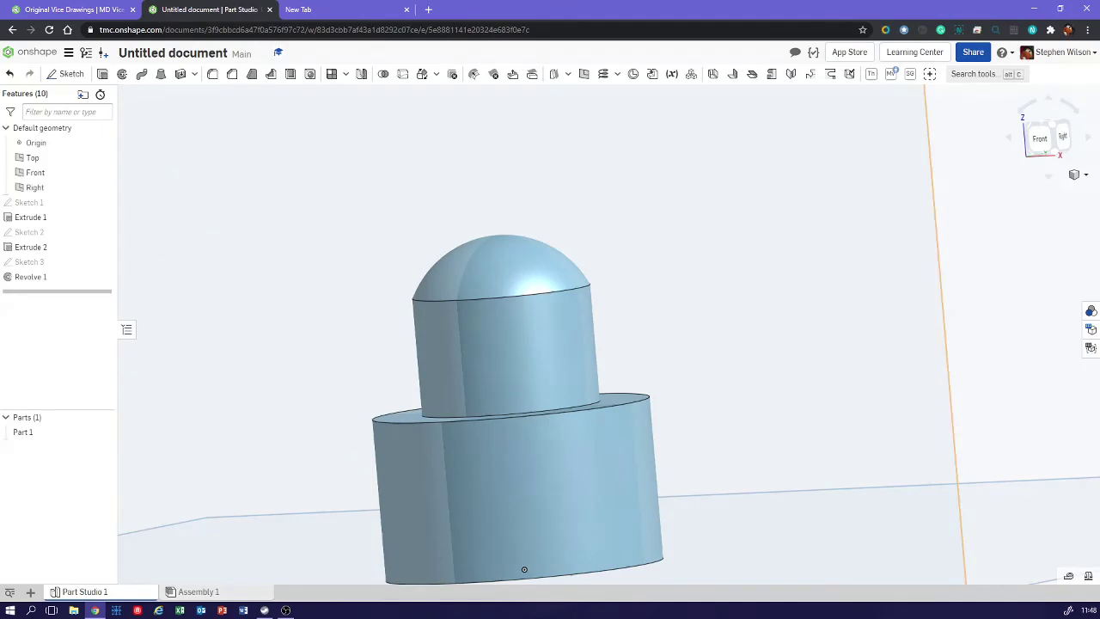
click(30, 52)
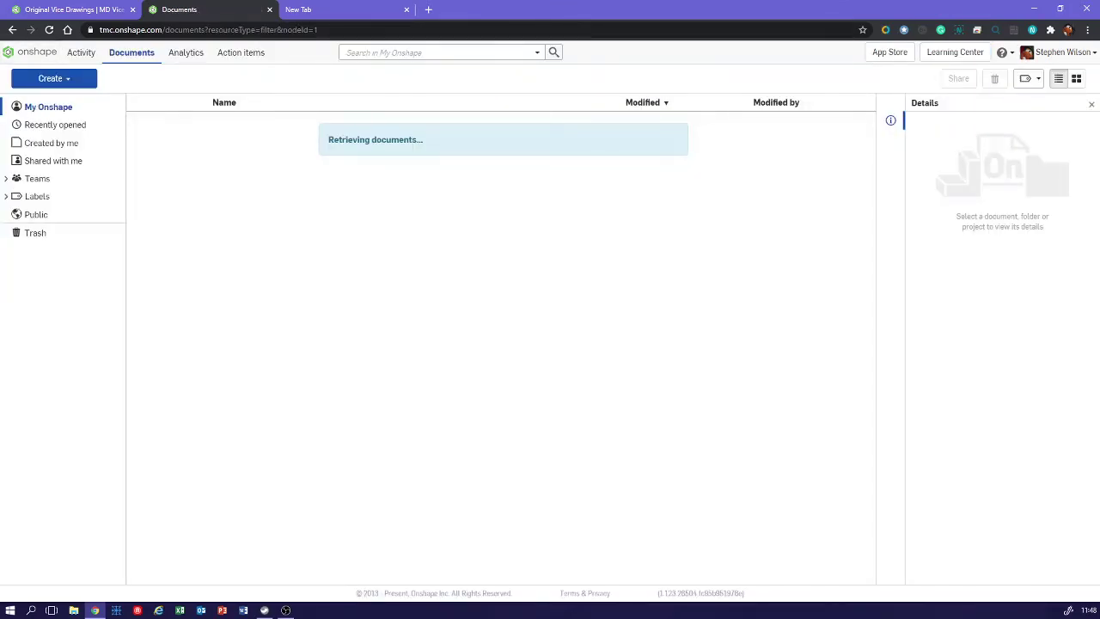
click(457, 165)
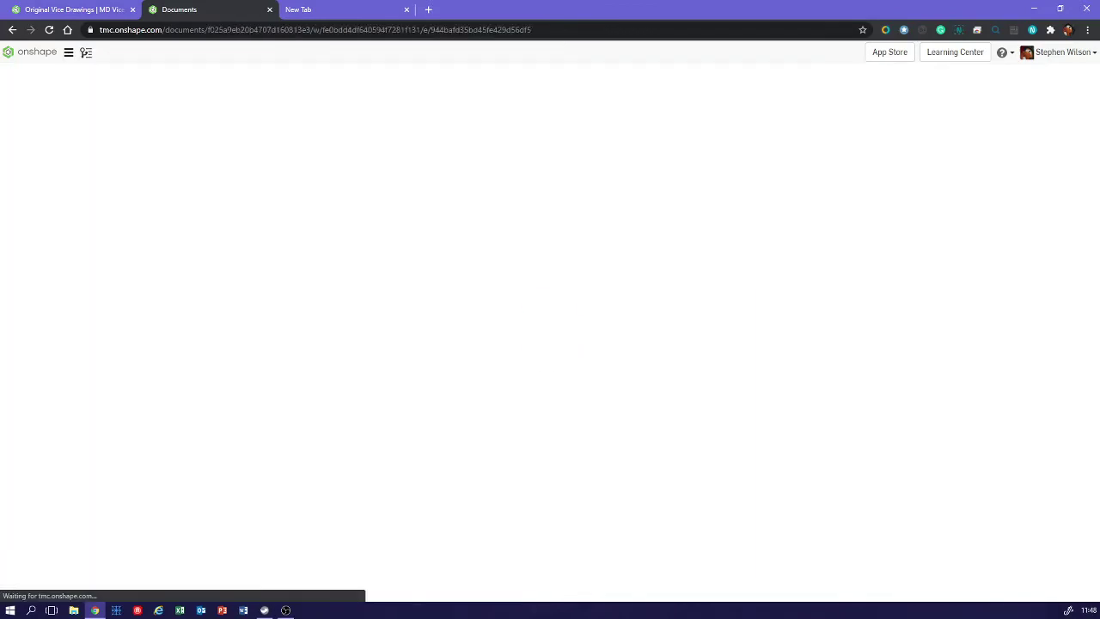
click(73, 9)
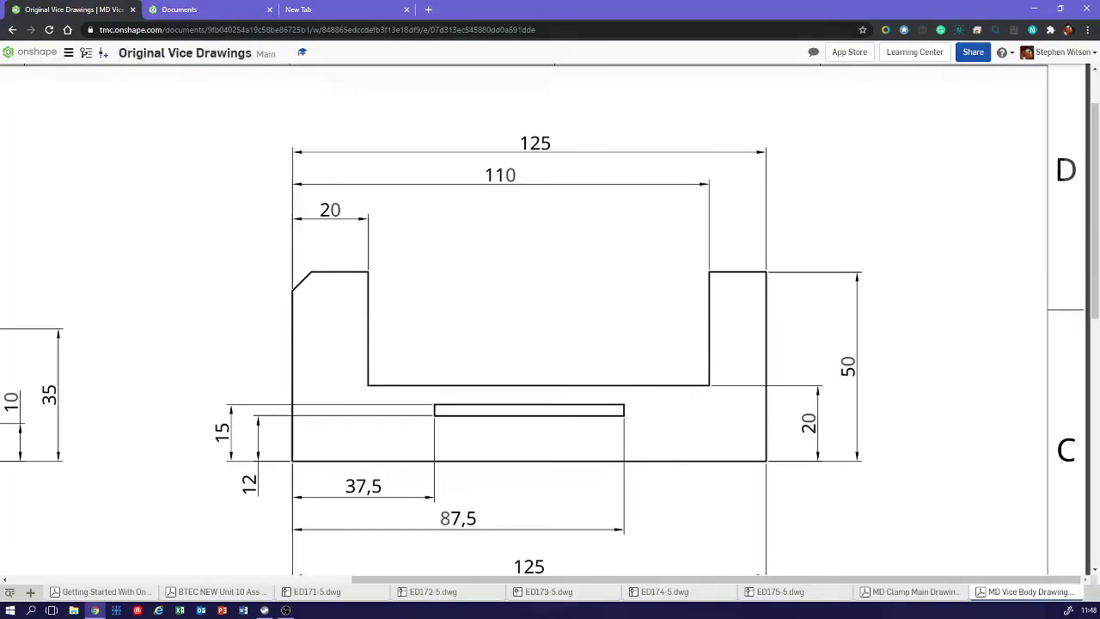
key(ctrl+2)
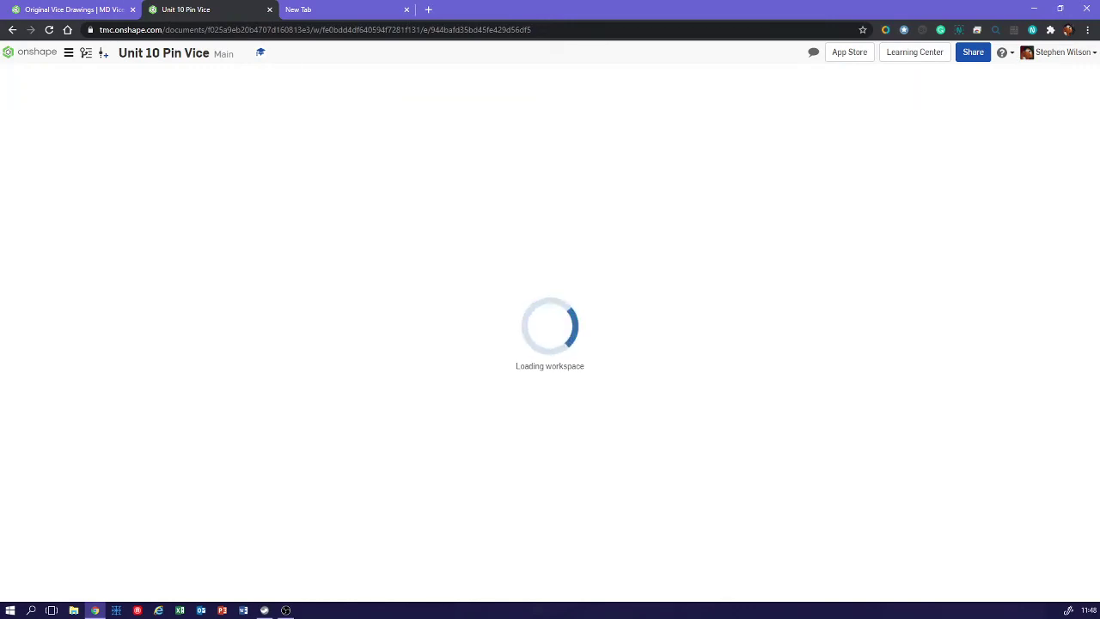
key(ctrl+1)
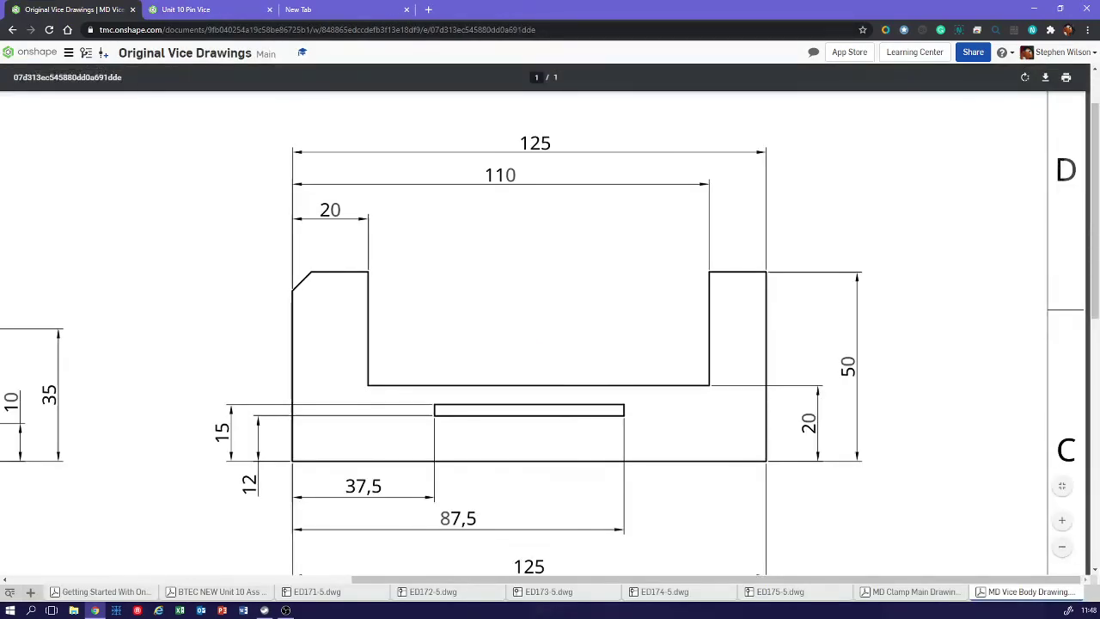
key(ctrl+2)
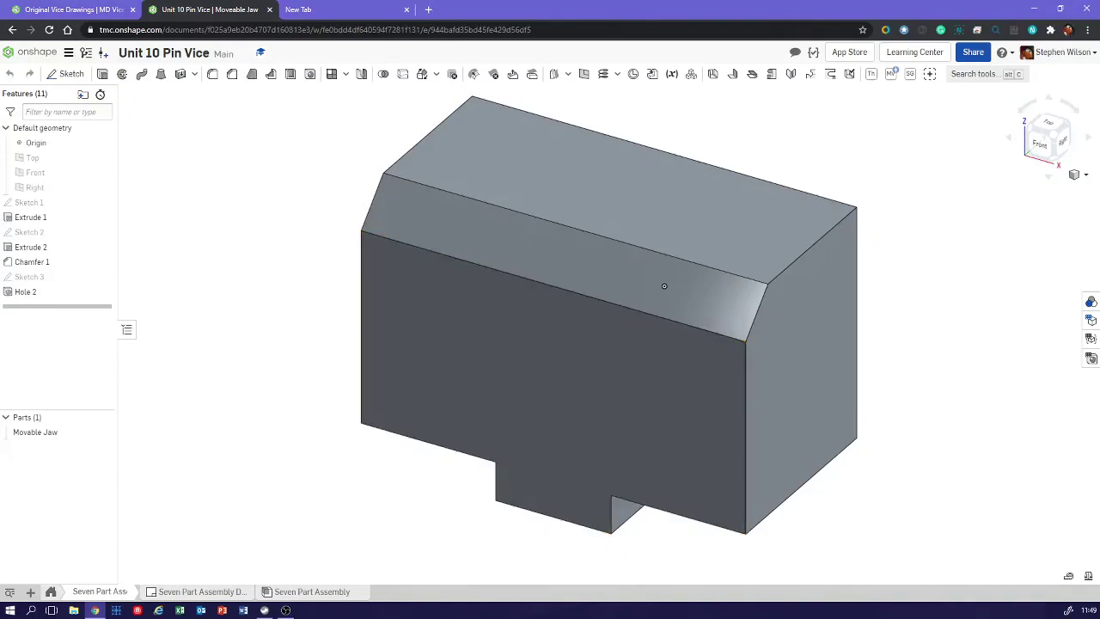
click(312, 591)
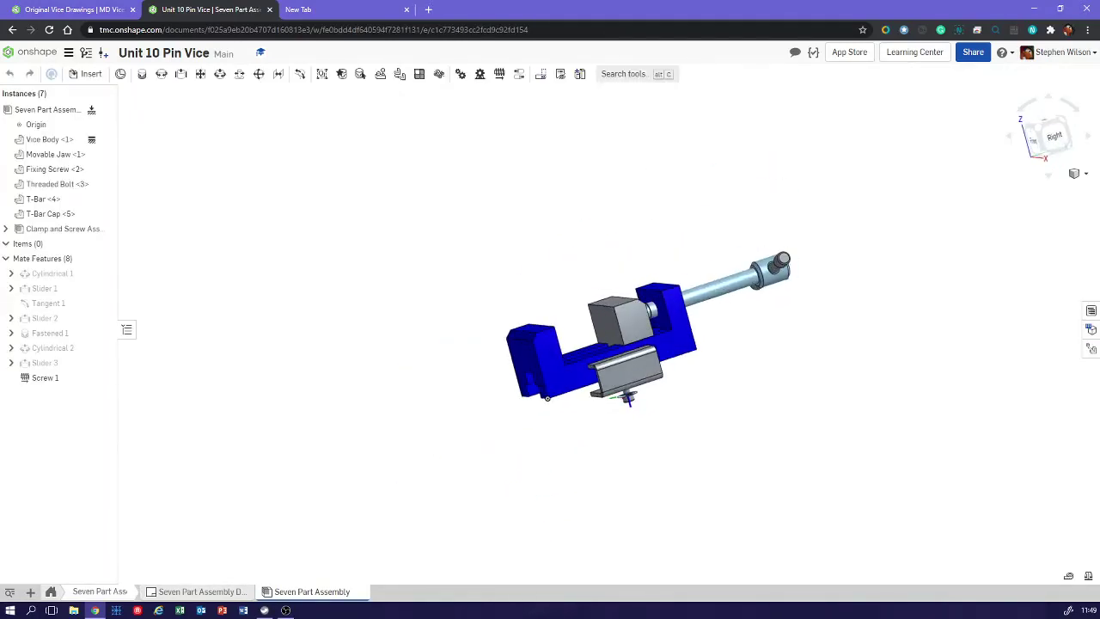
Nudge the clamp slightly along the vice body and examine the whole assembly from the front and from above.
right_drag(524, 369, 601, 369)
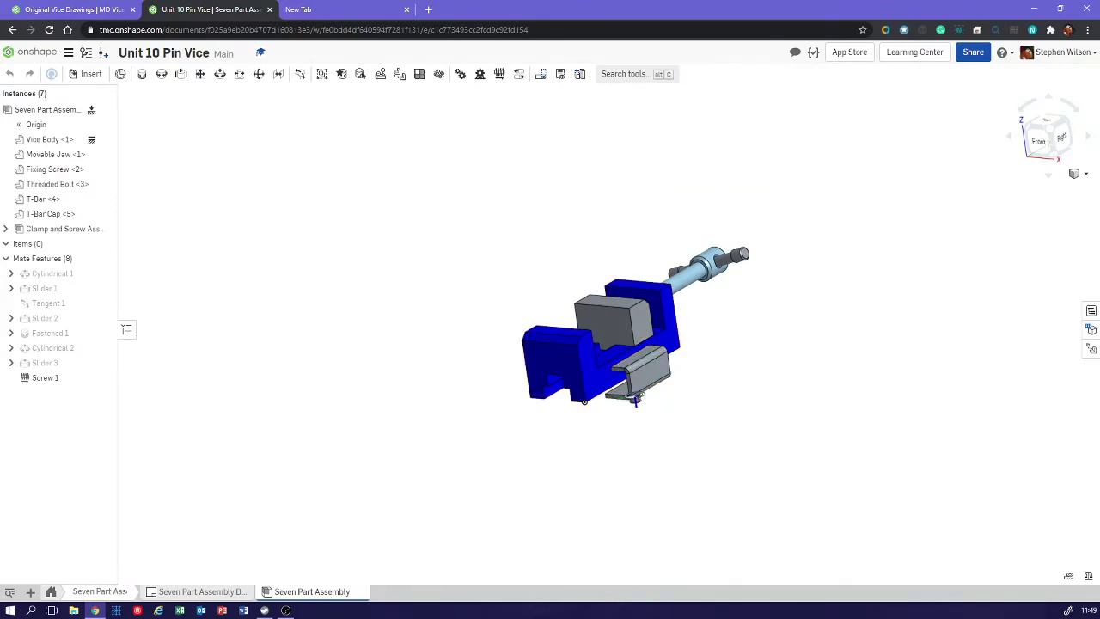
drag(636, 399, 638, 400)
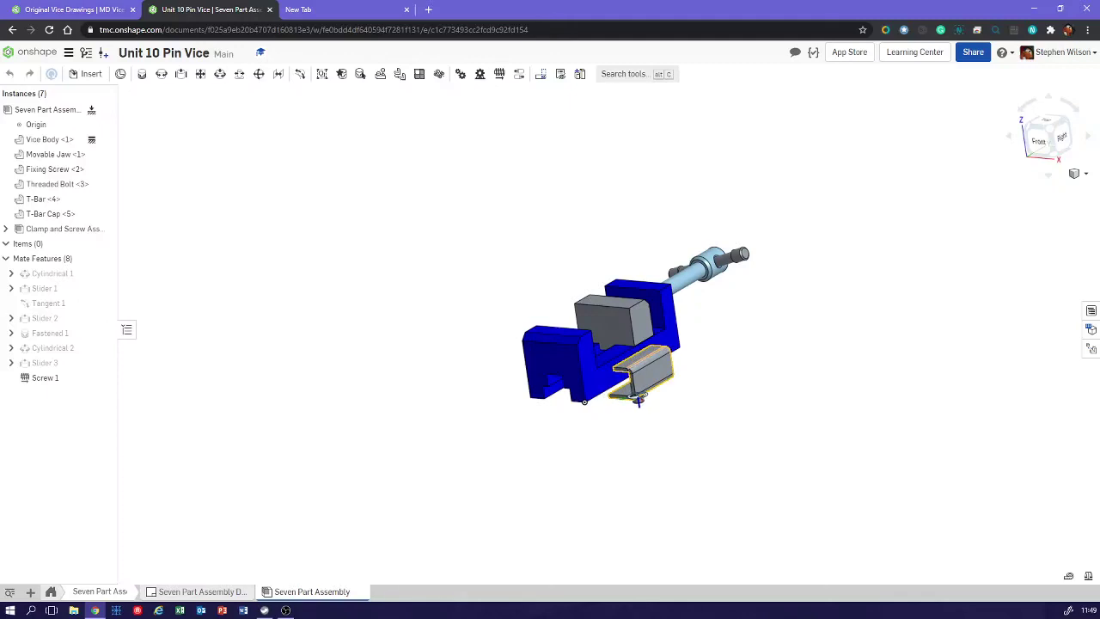
scroll(706, 326, up, 3)
scroll(524, 356, up, 4)
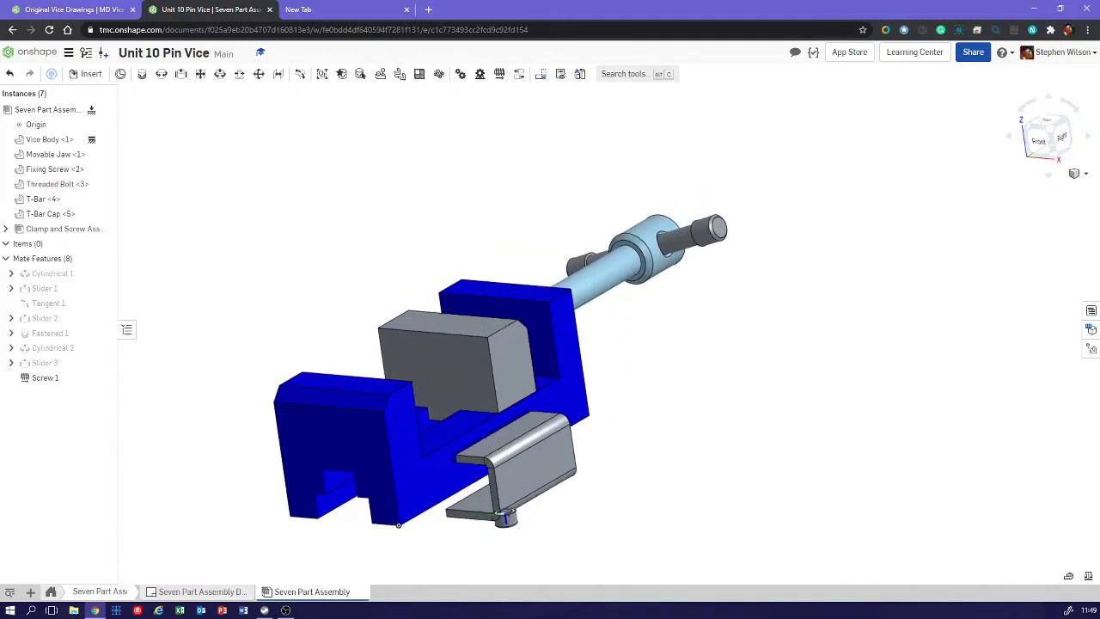
right_drag(535, 388, 487, 481)
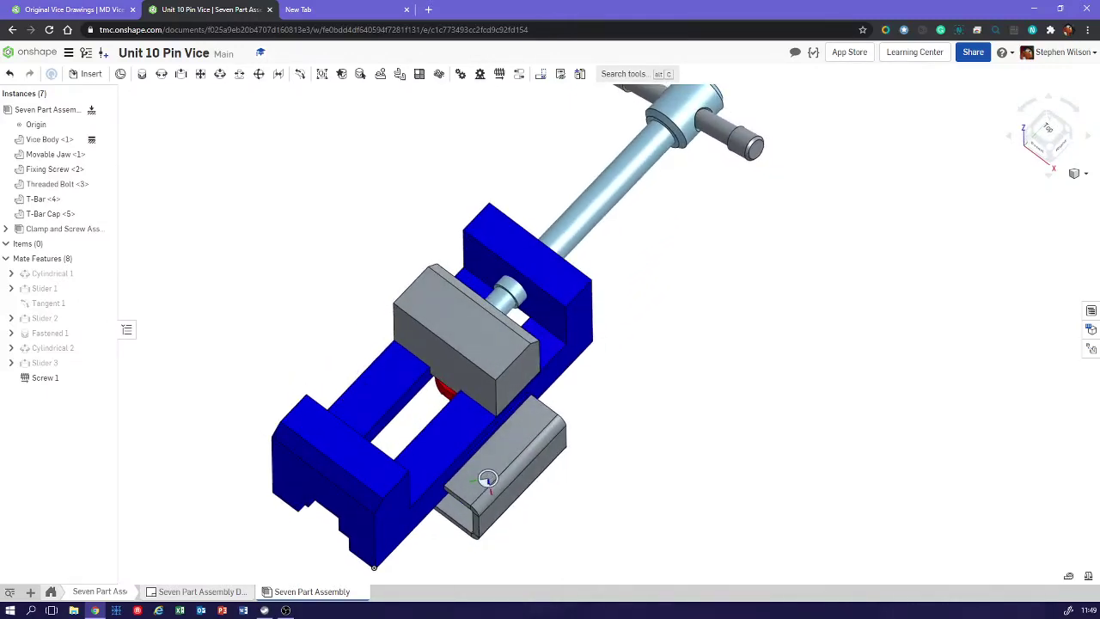
Identify the T-Bar and the T-Bar Cap at the screw's head in the assembly by selecting each one.
middle_drag(716, 124, 730, 249)
scroll(730, 249, up, 2)
click(666, 215)
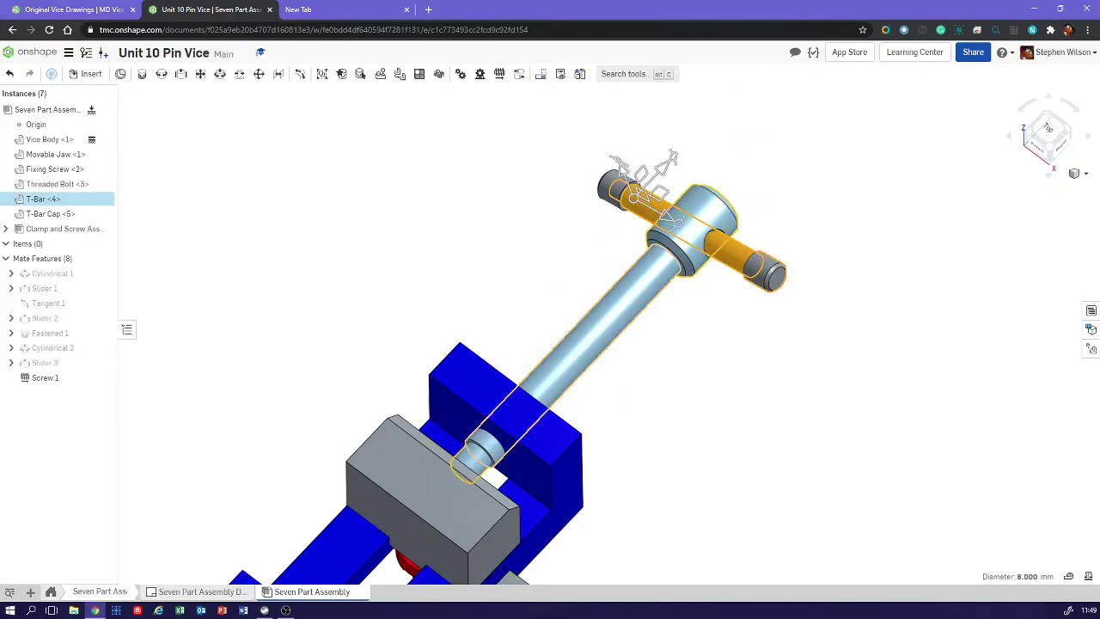
click(662, 214)
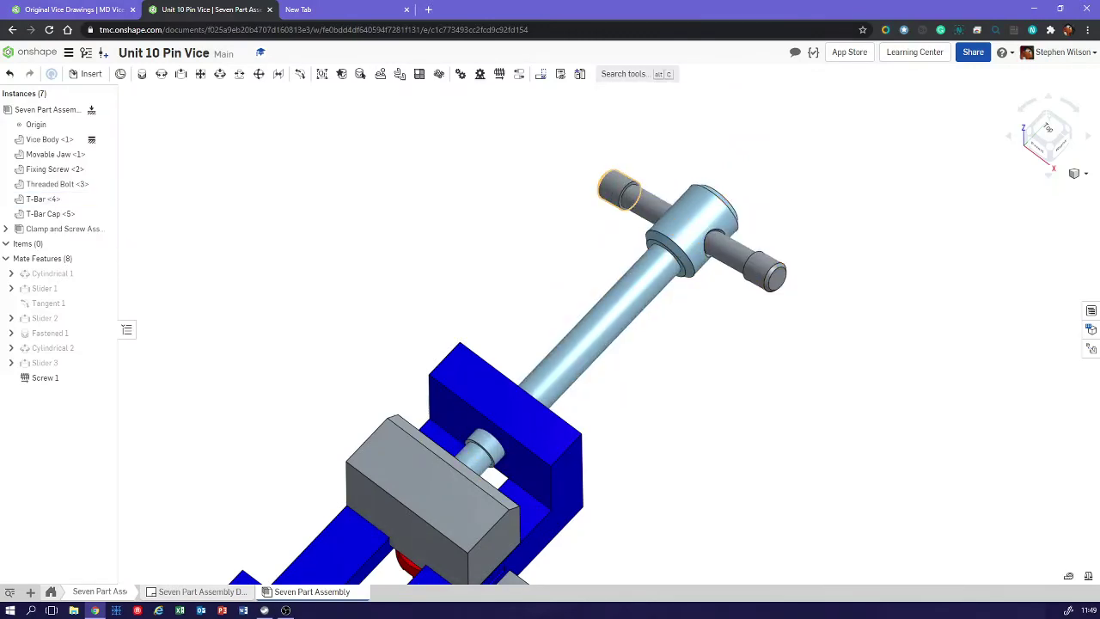
click(617, 191)
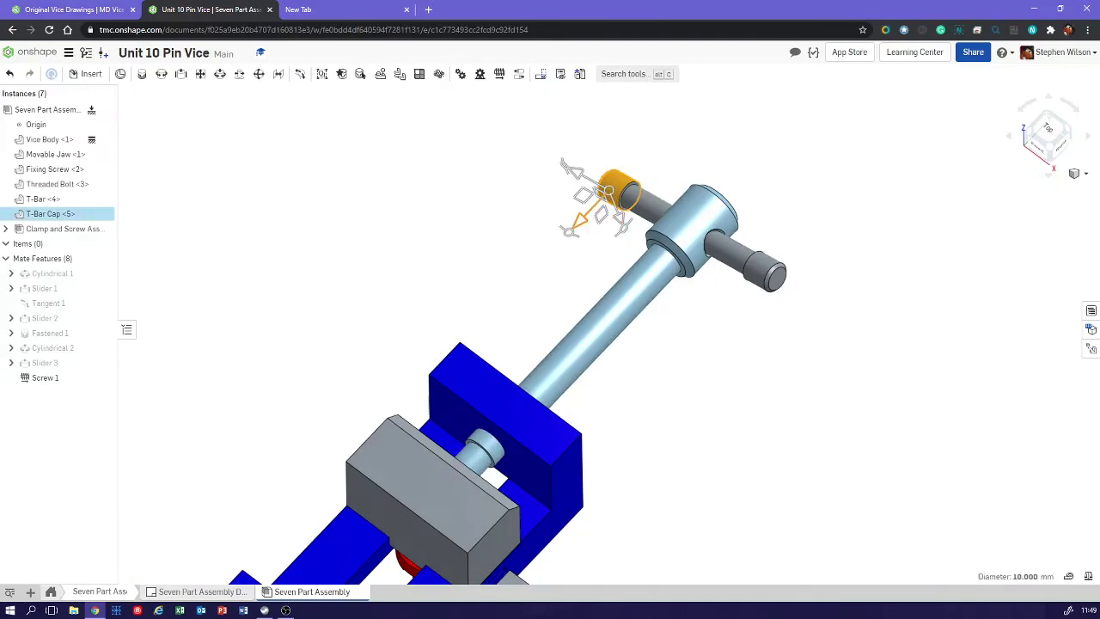
scroll(525, 301, down, 3)
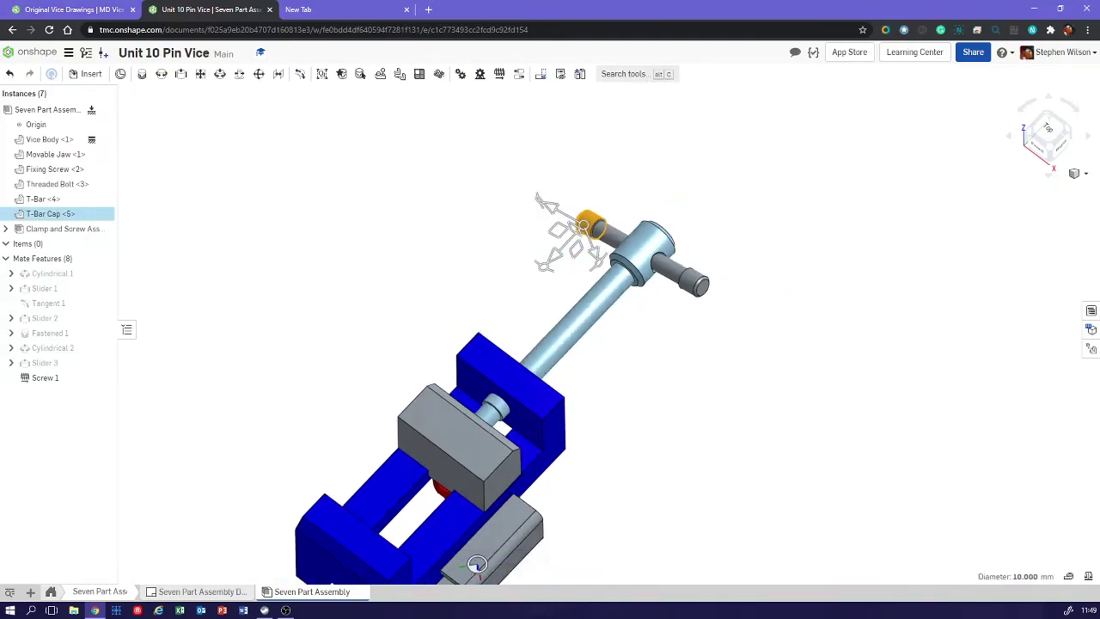
Examine the clamp and screw subassembly beside the vice body, viewing it from the side and front.
click(525, 302)
scroll(681, 404, down, 4)
right_drag(680, 404, 603, 365)
right_drag(575, 509, 574, 507)
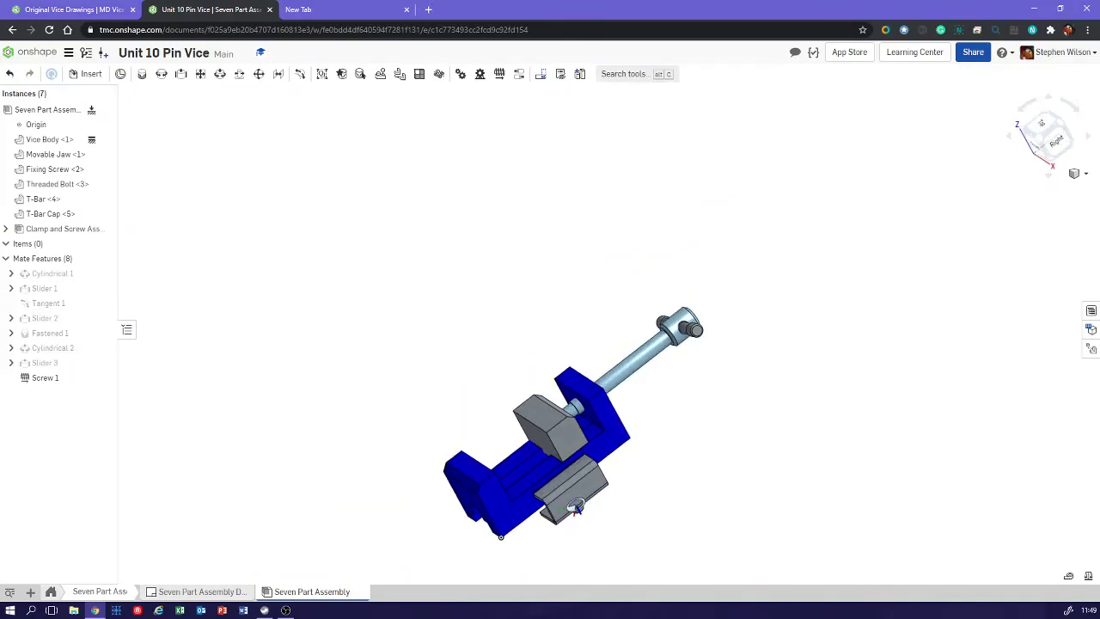
middle_drag(576, 509, 565, 320)
scroll(565, 319, up, 5)
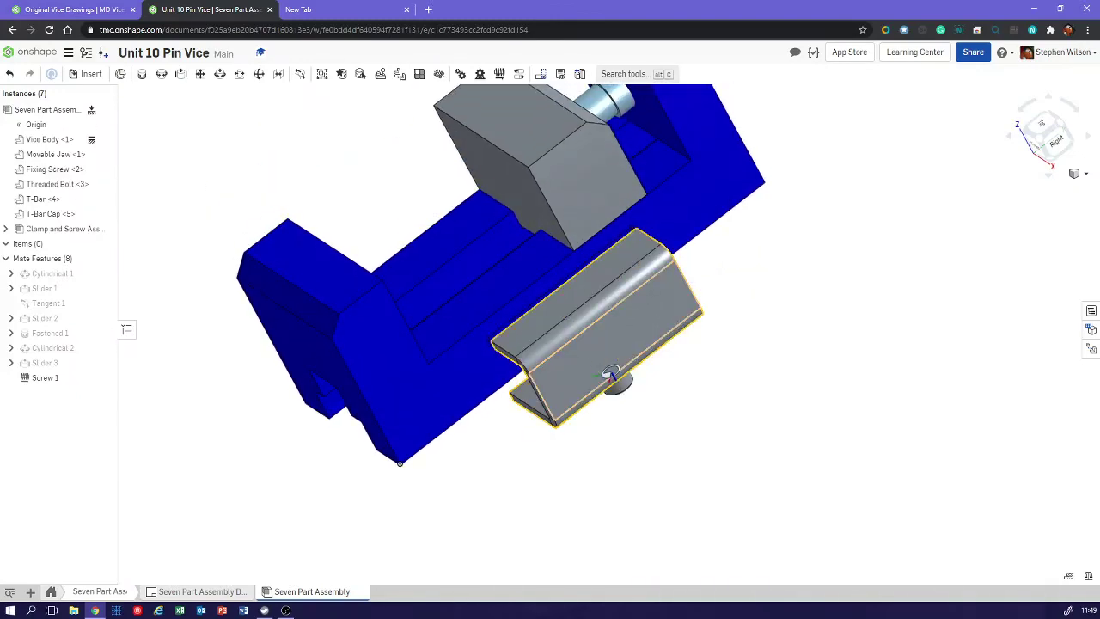
click(593, 351)
right_drag(593, 351, 698, 330)
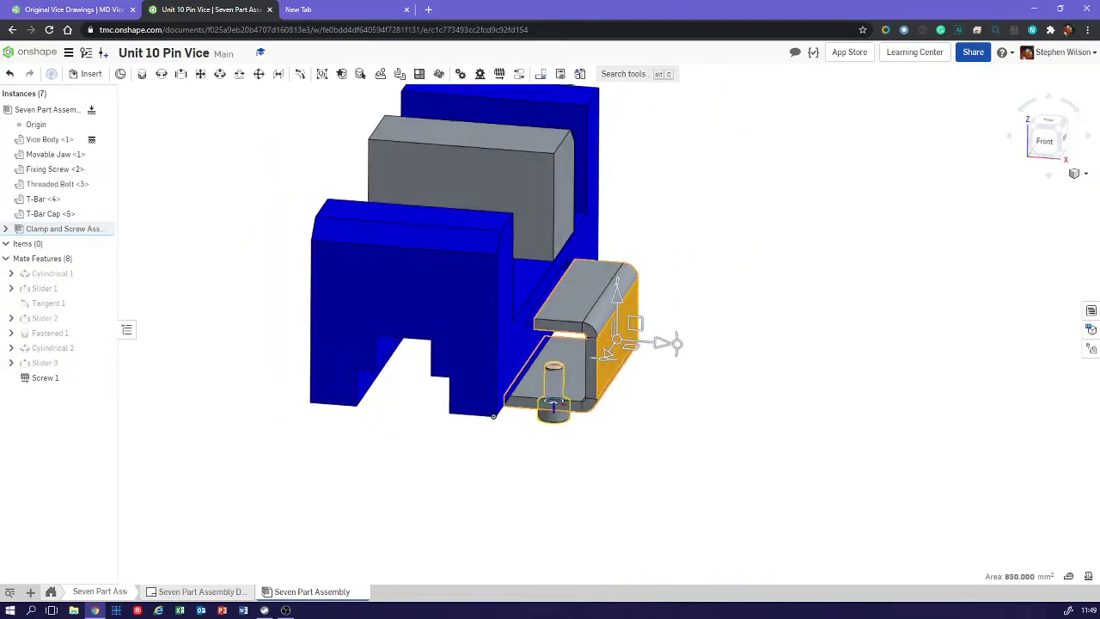
click(615, 458)
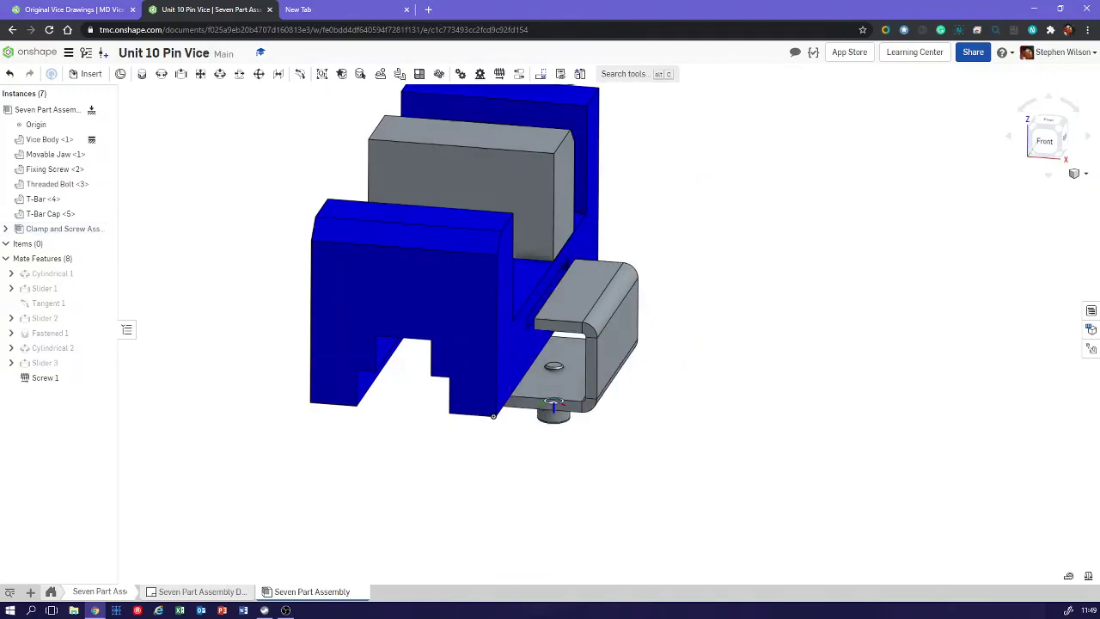